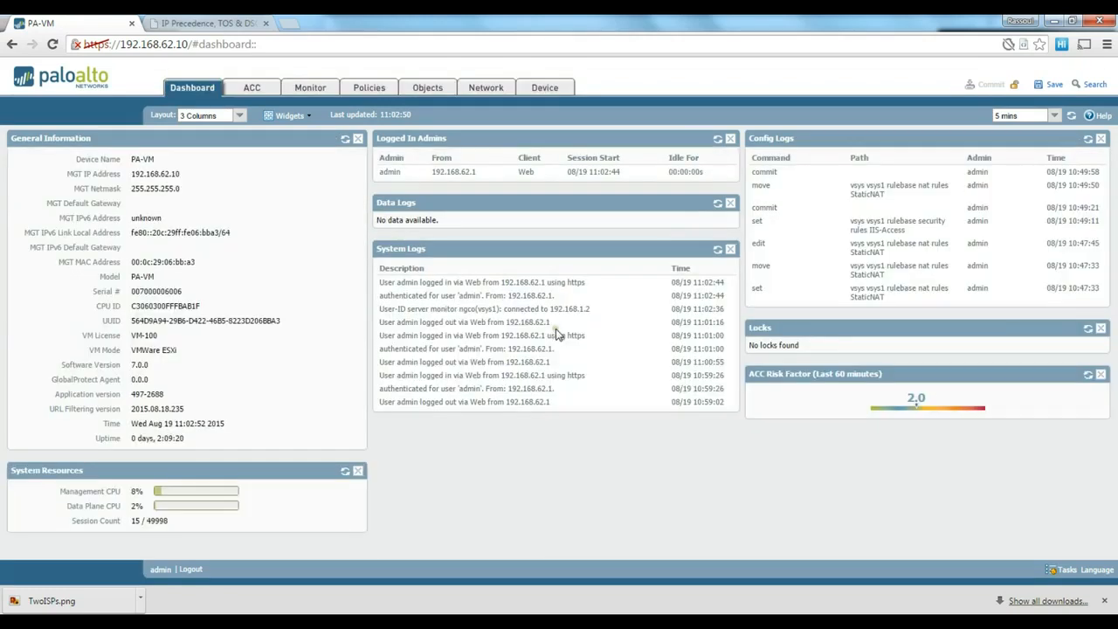
- Review the firewall's security and NAT policy rules along with the network topology diagram
left_click(377, 91)
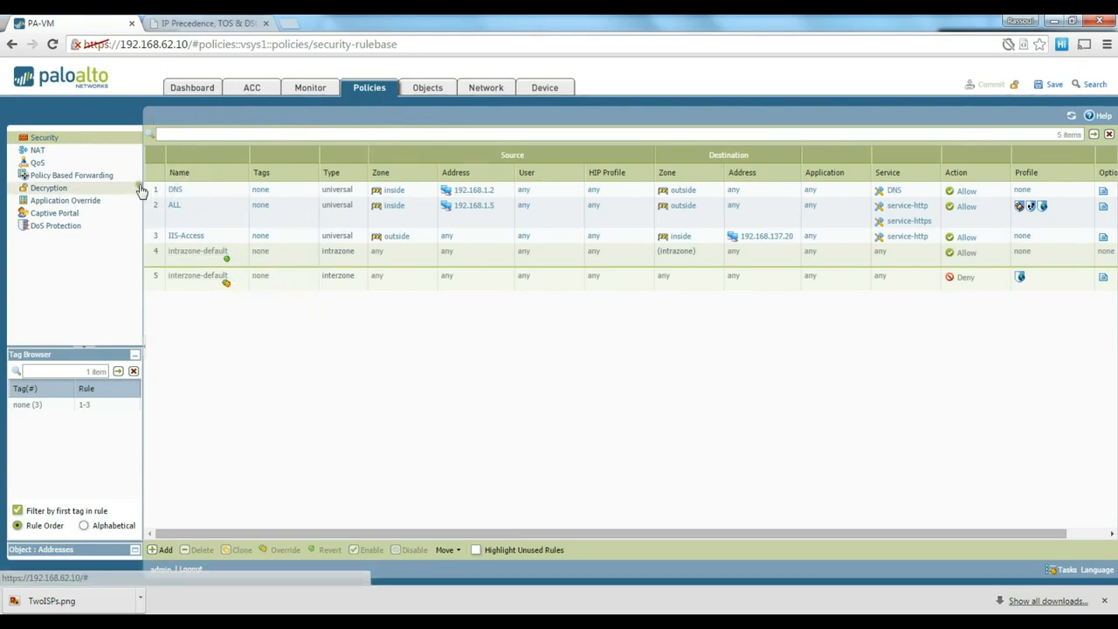
left_click(41, 152)
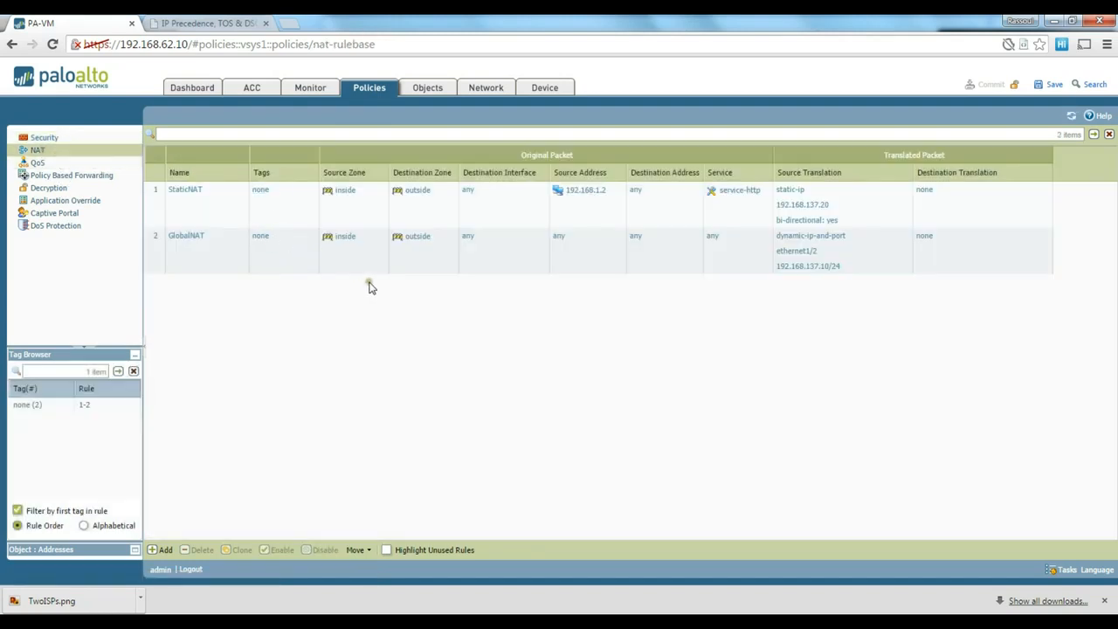
left_click(522, 584)
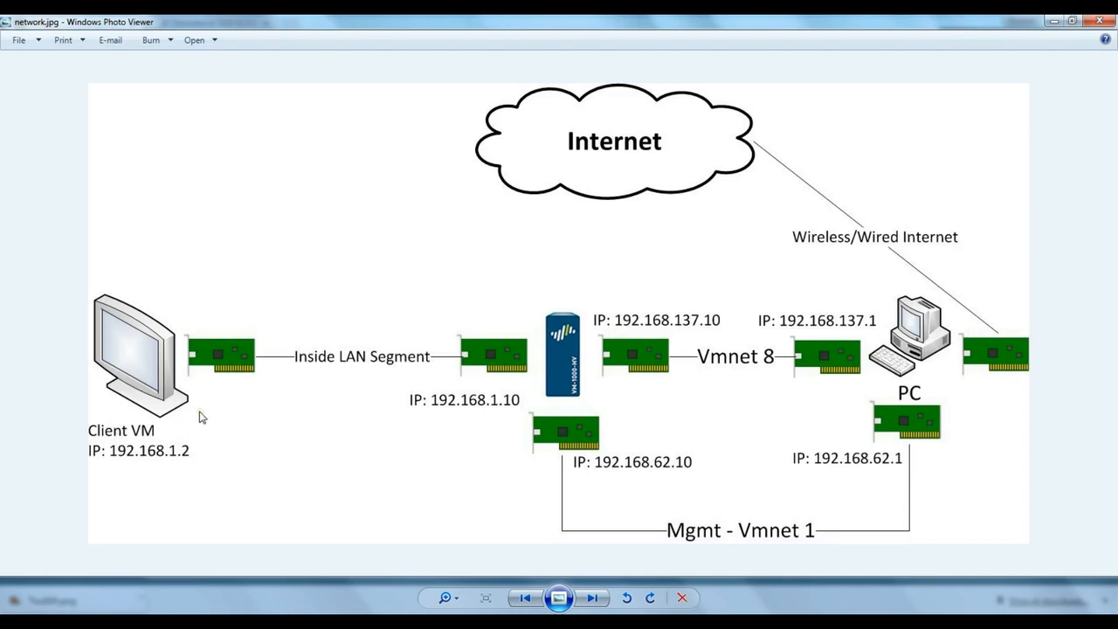
mouse_move(526, 602)
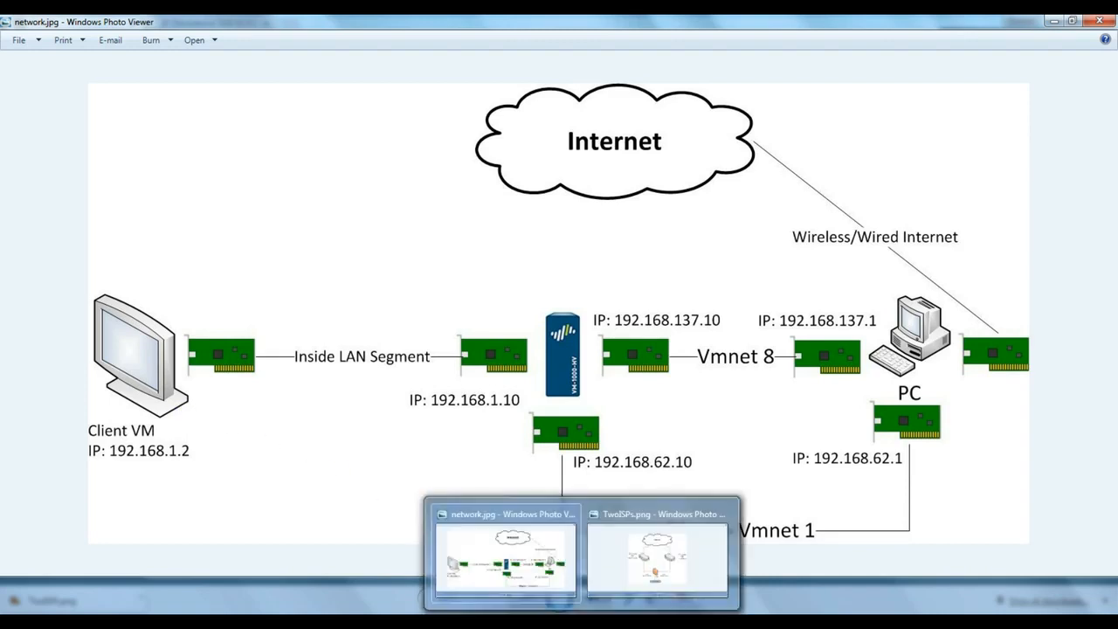
left_click(1052, 20)
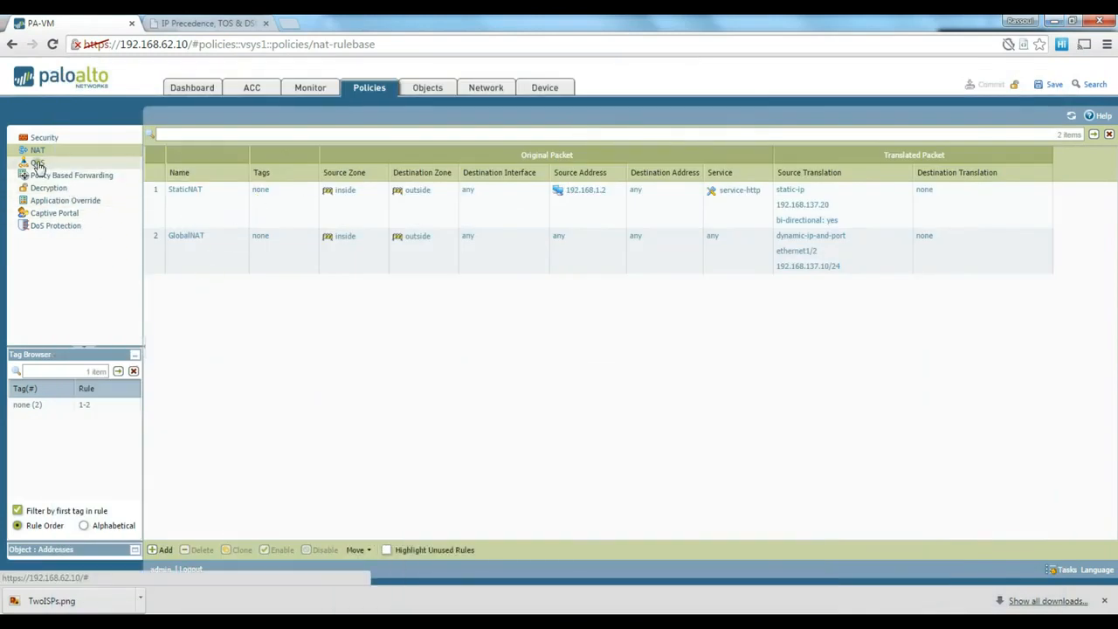
- Create a QoS policy rule named QOS-HTTP
left_click(39, 164)
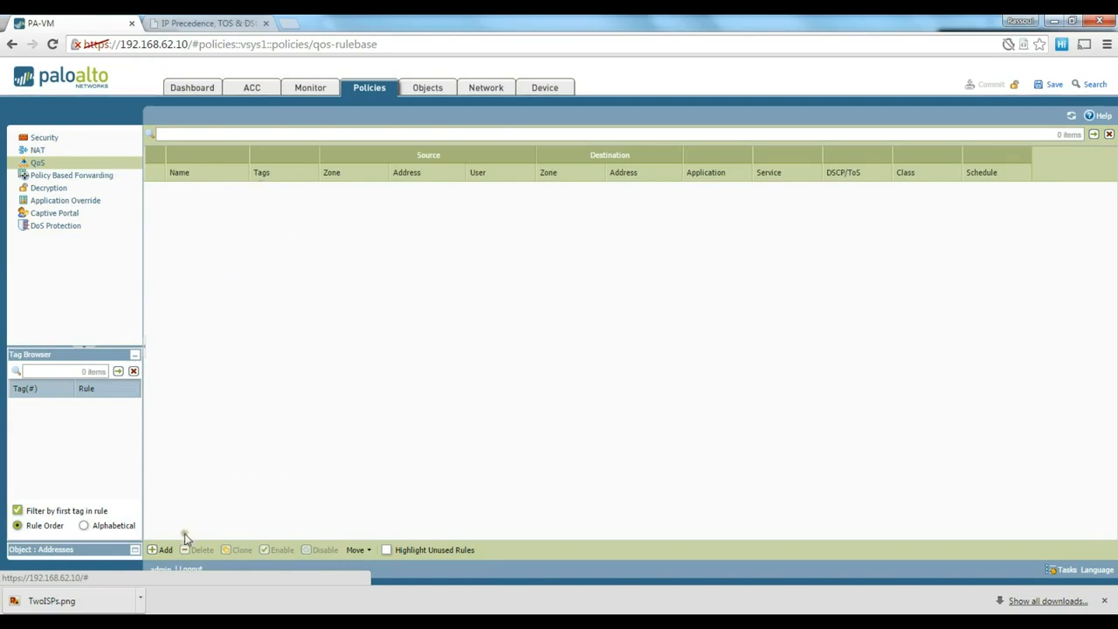
left_click(165, 551)
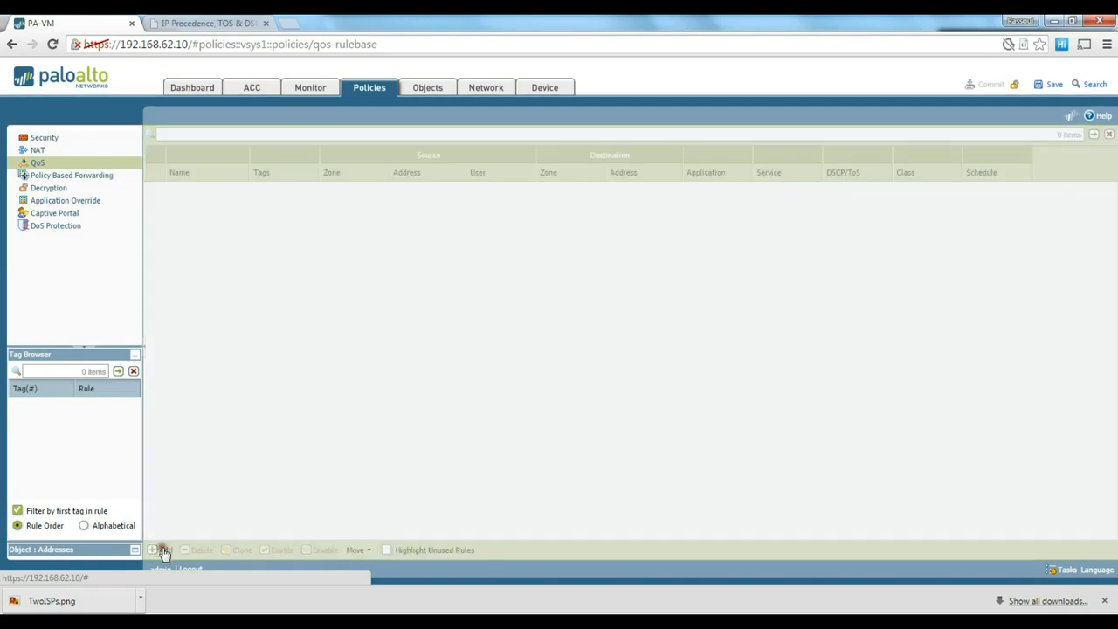
left_click_drag(524, 245, 506, 221)
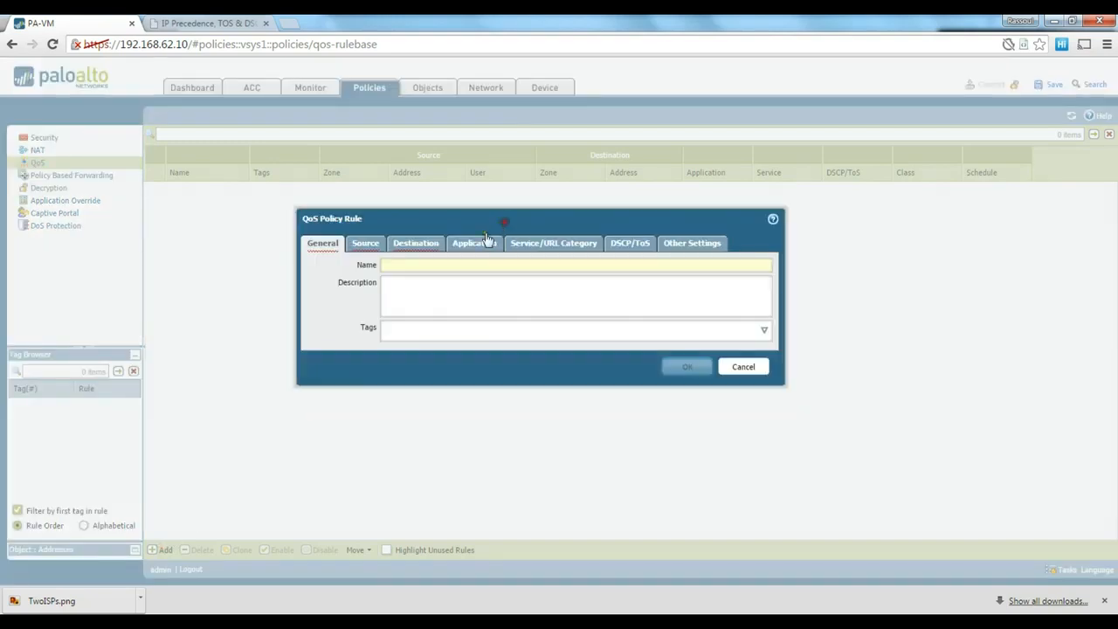
left_click(429, 262)
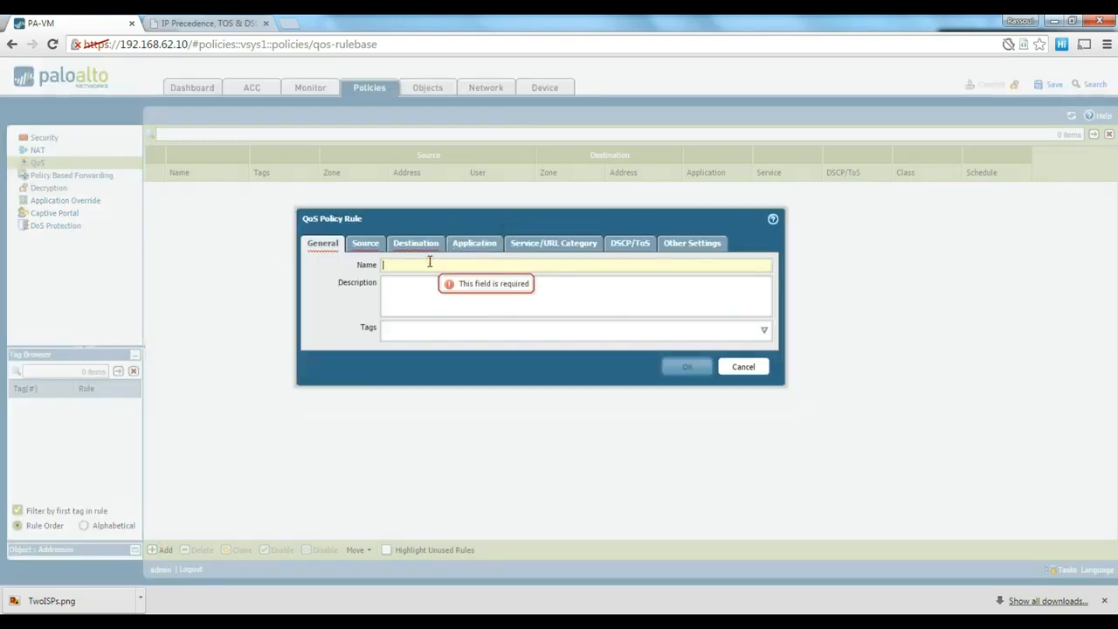
type("QOS-HTTP")
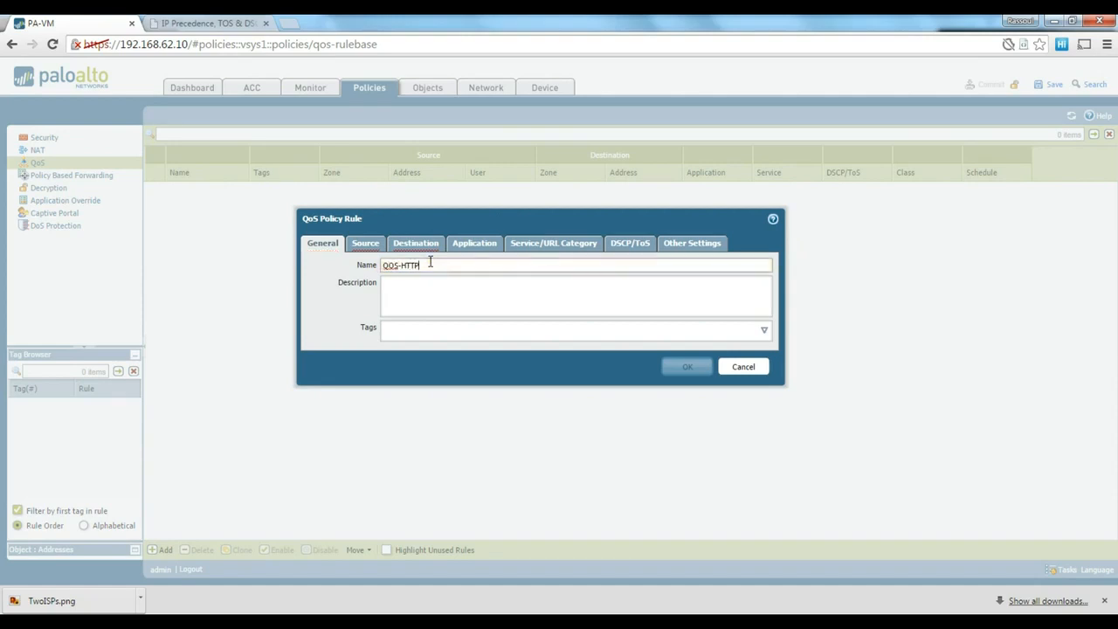
- Add the inside zone as the QoS rule's source zone
left_click(365, 243)
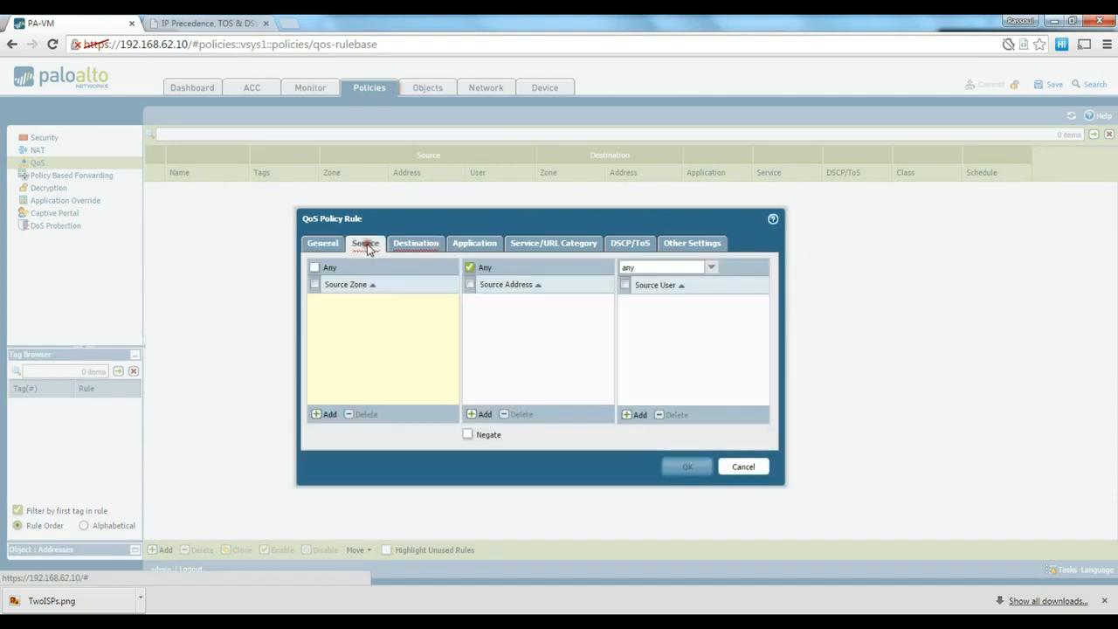
left_click(328, 413)
left_click(332, 316)
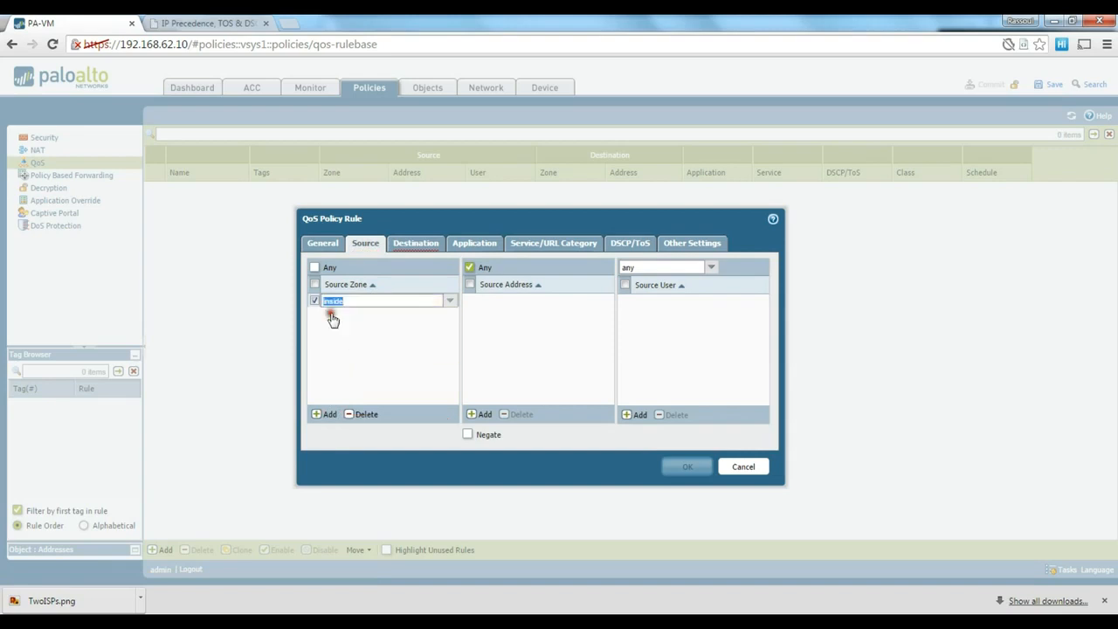
left_click(325, 348)
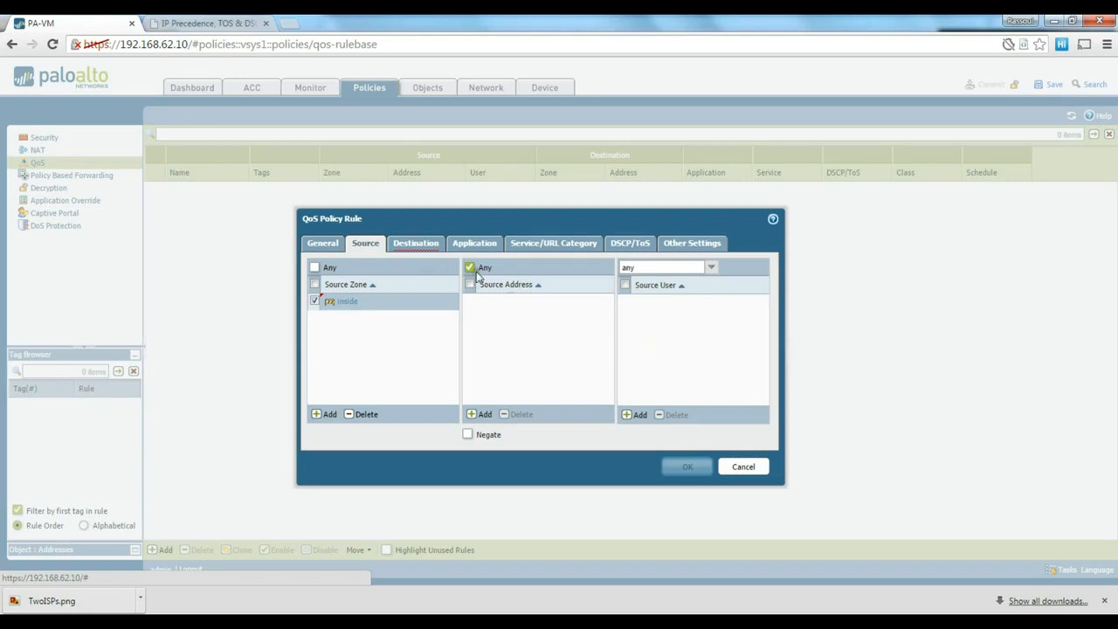
- Add the outside zone as the QoS rule's destination zone
left_click(426, 245)
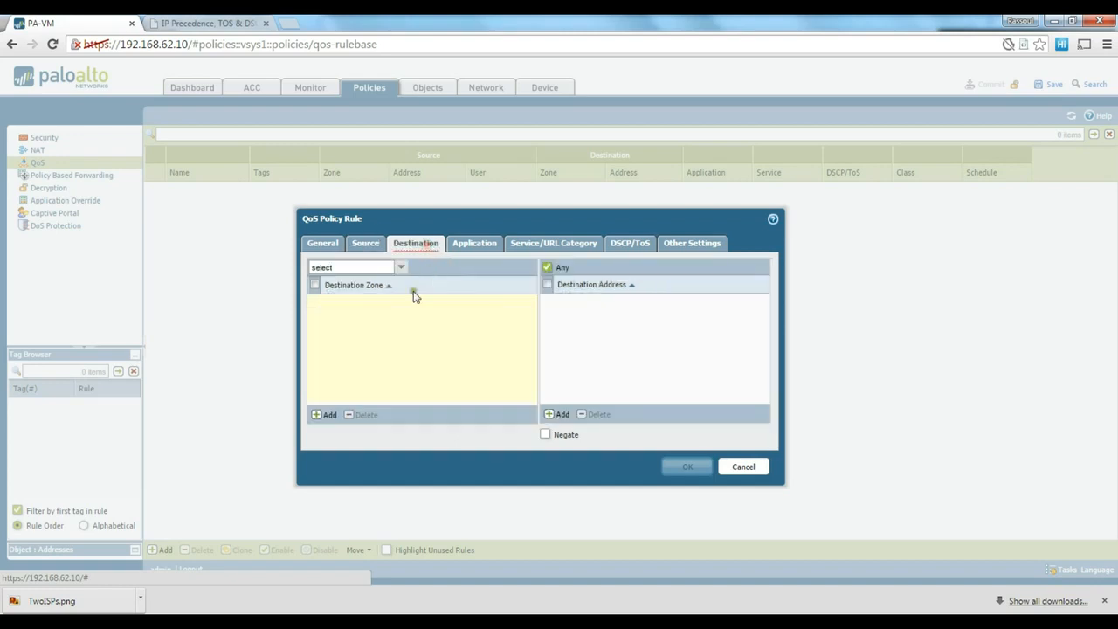
left_click(318, 414)
left_click(341, 329)
left_click(367, 346)
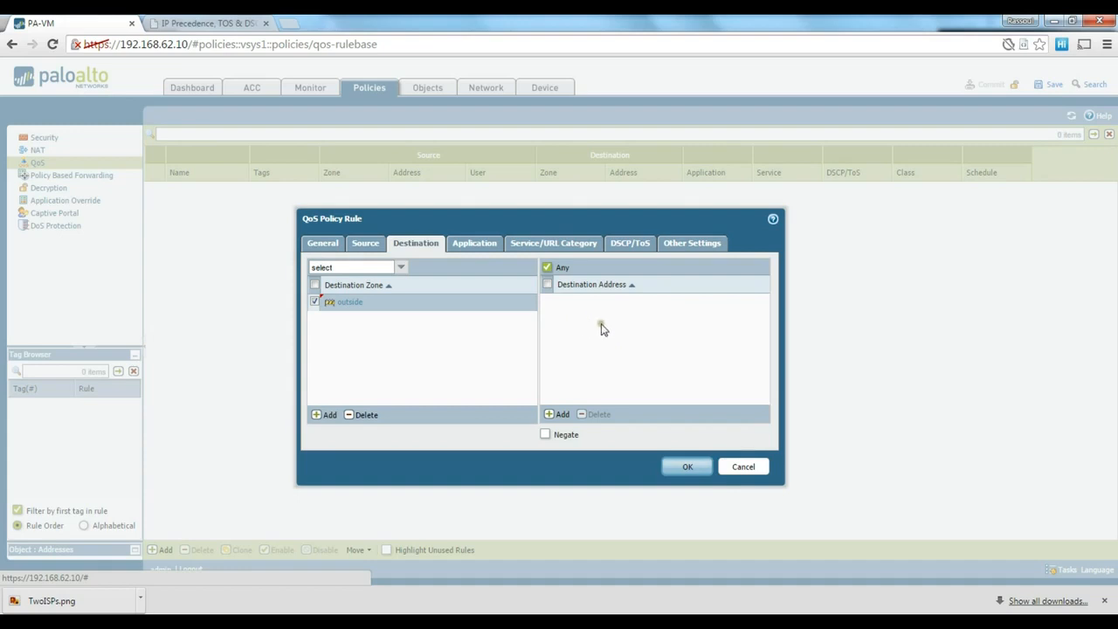
- Match the QoS rule to the services service-http, service-https and DNS, keeping the application set to any
left_click(475, 244)
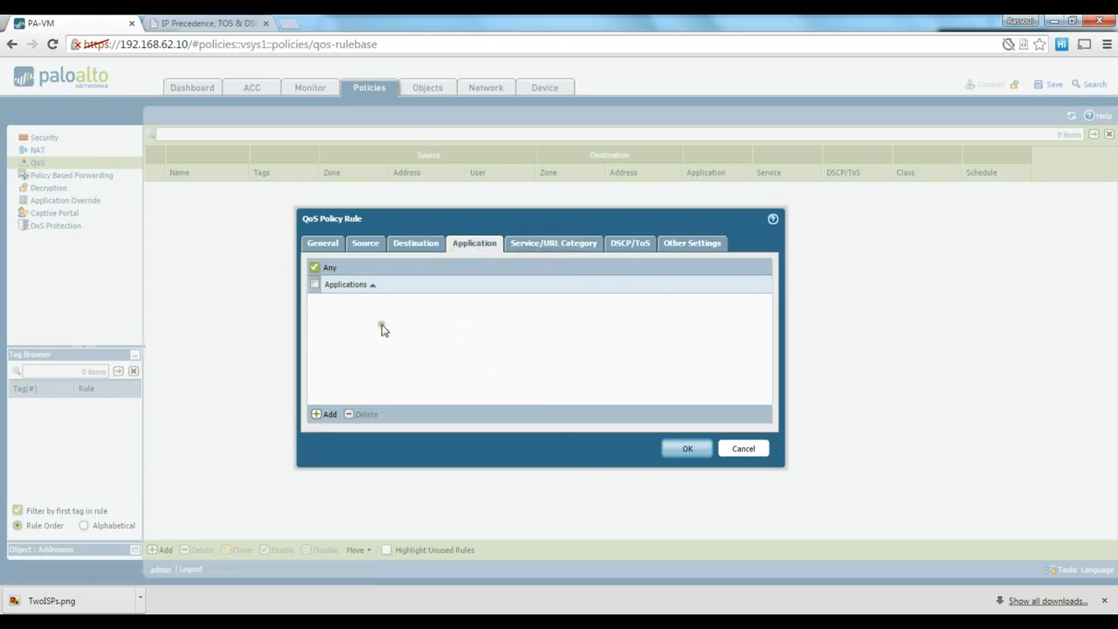
left_click(540, 244)
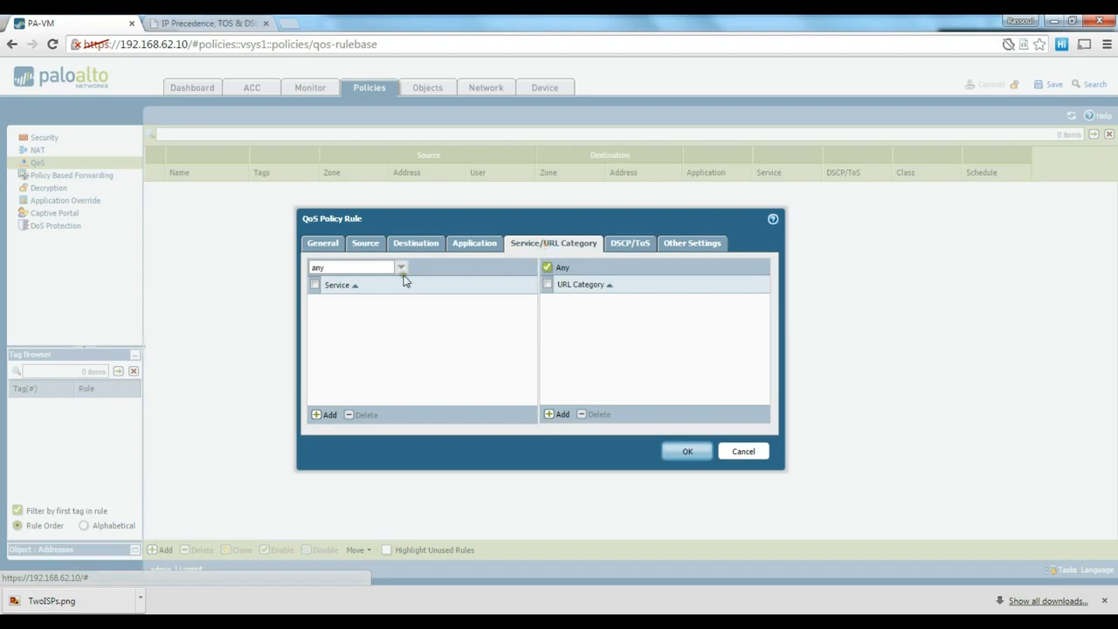
left_click(328, 414)
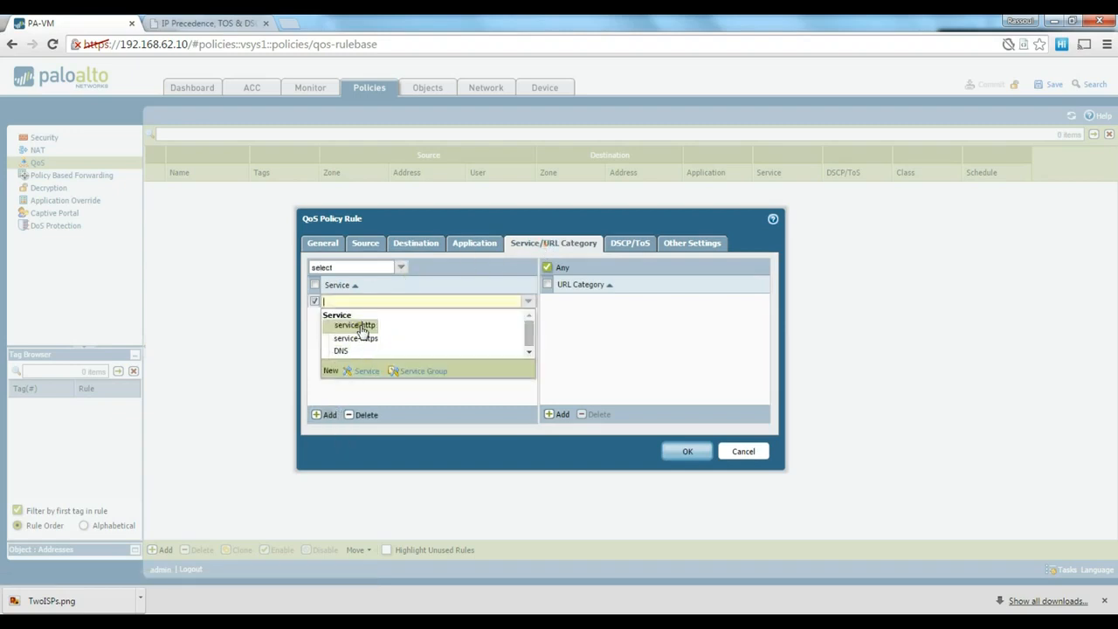
left_click(360, 326)
left_click(323, 414)
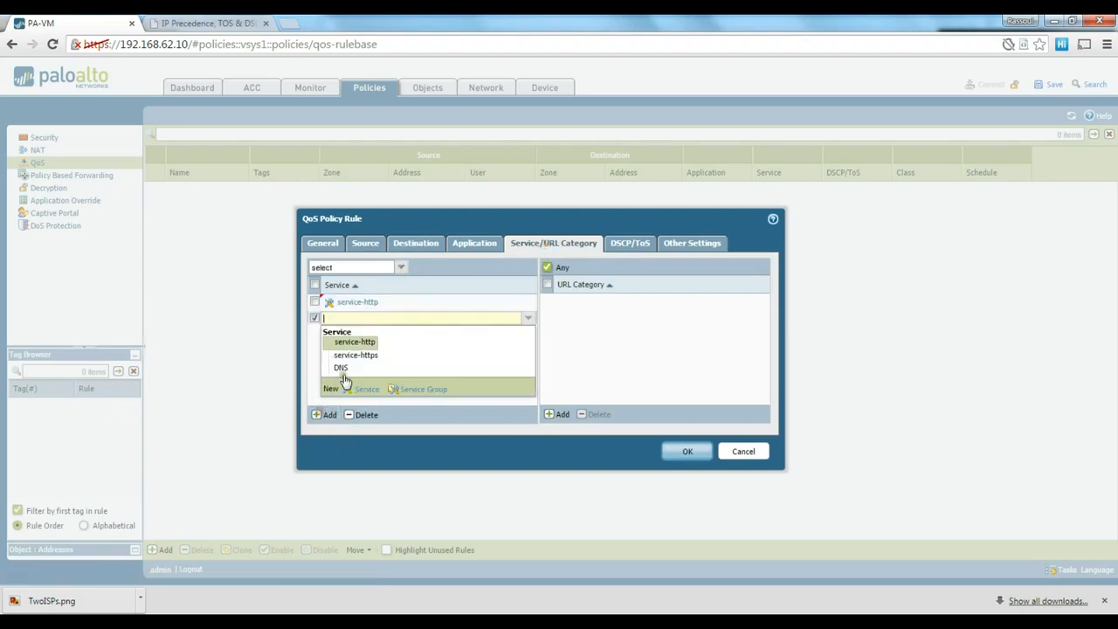
left_click(362, 356)
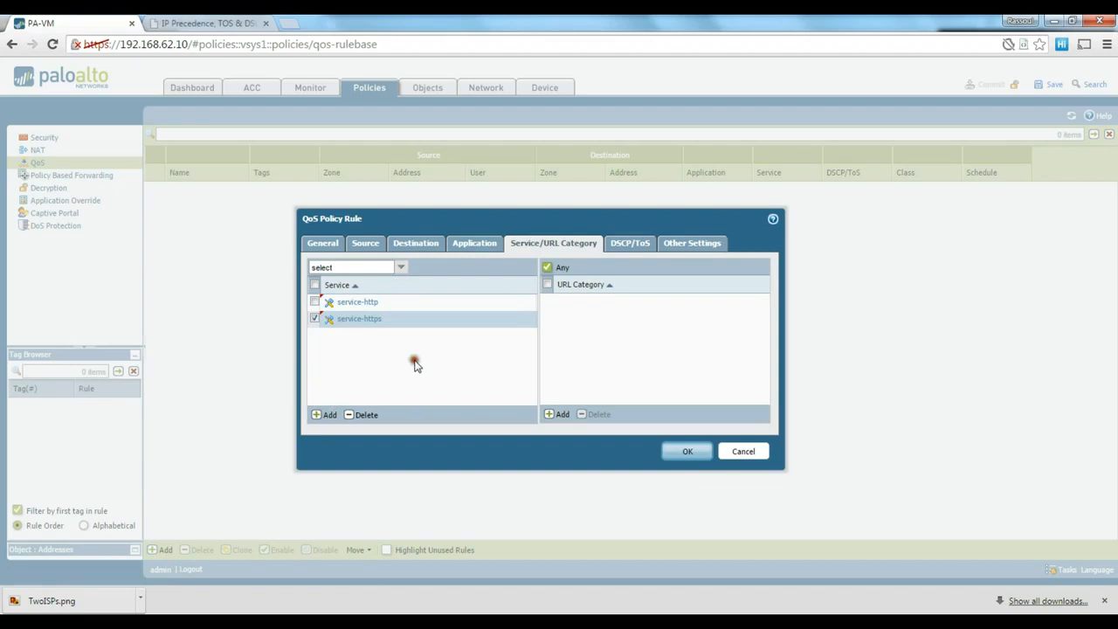
left_click(324, 414)
left_click(341, 380)
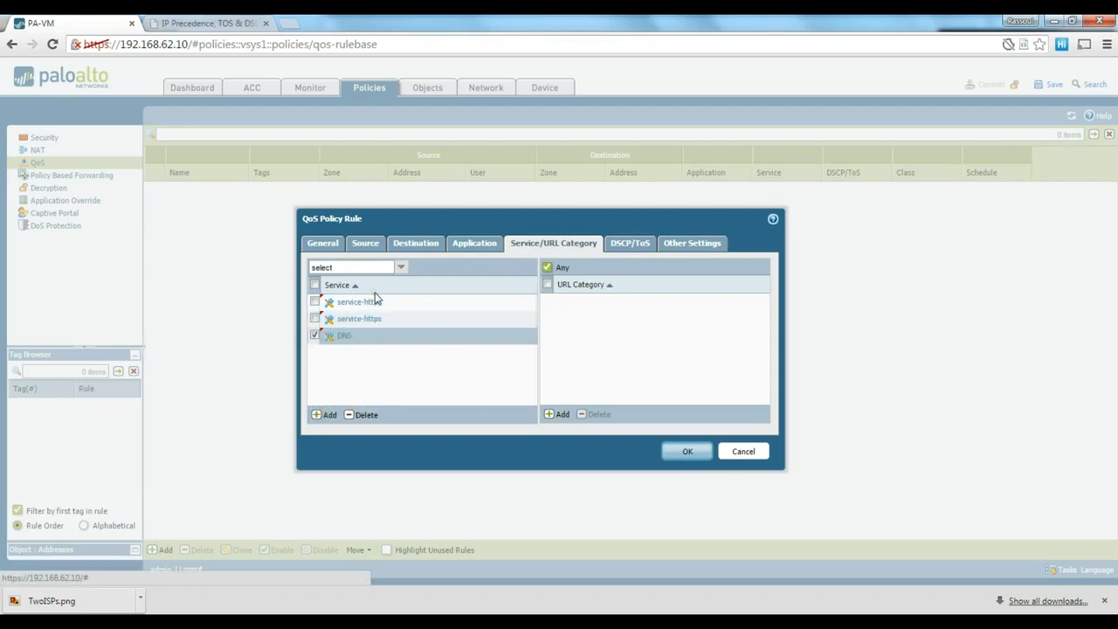
- Examine the codepoint types offered for the rule's DSCP/ToS matching, keeping DSCP/ToS set to Any
left_click(630, 243)
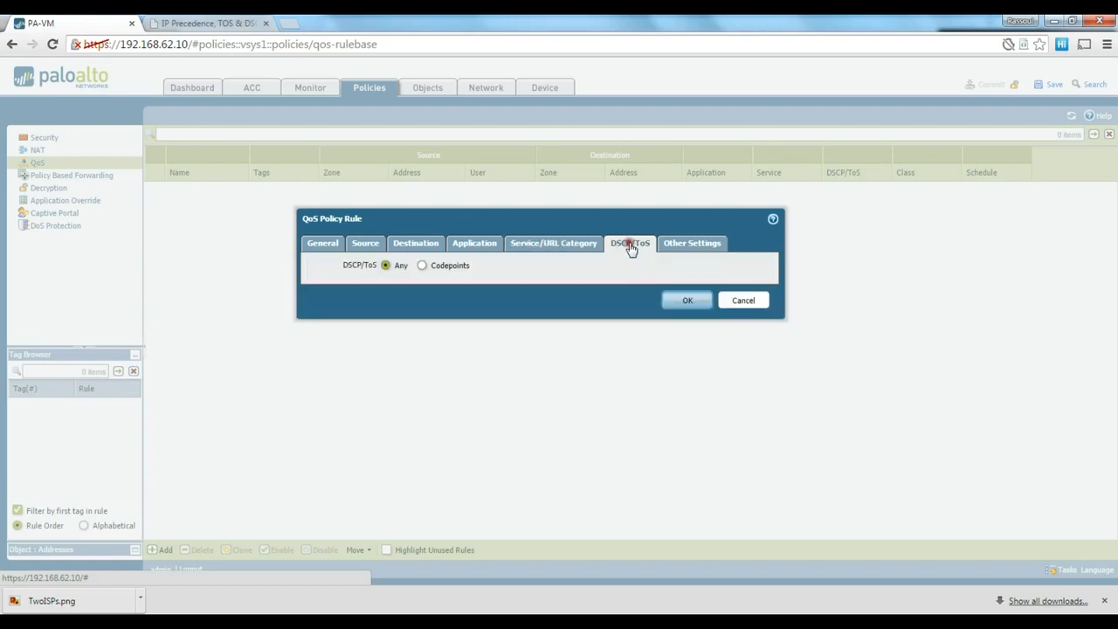
left_click(423, 268)
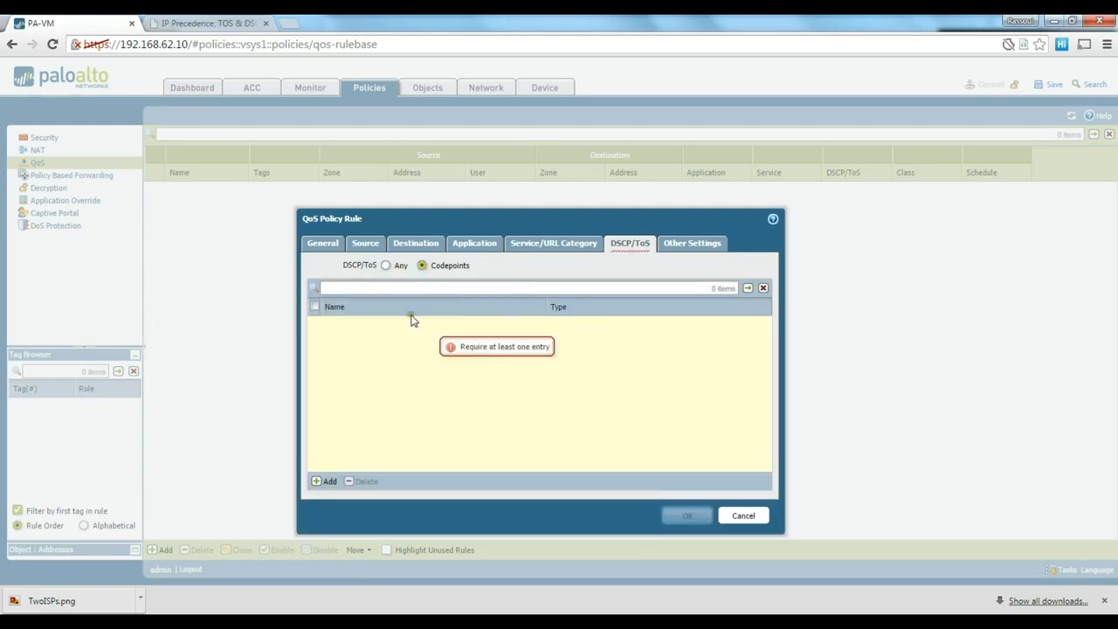
left_click(323, 481)
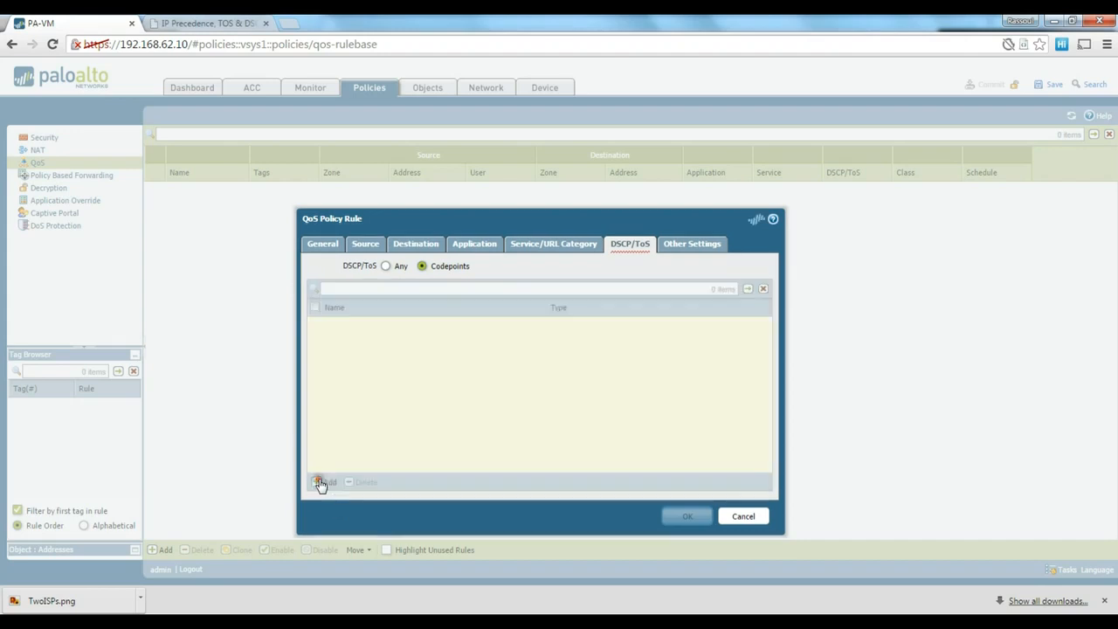
left_click(707, 315)
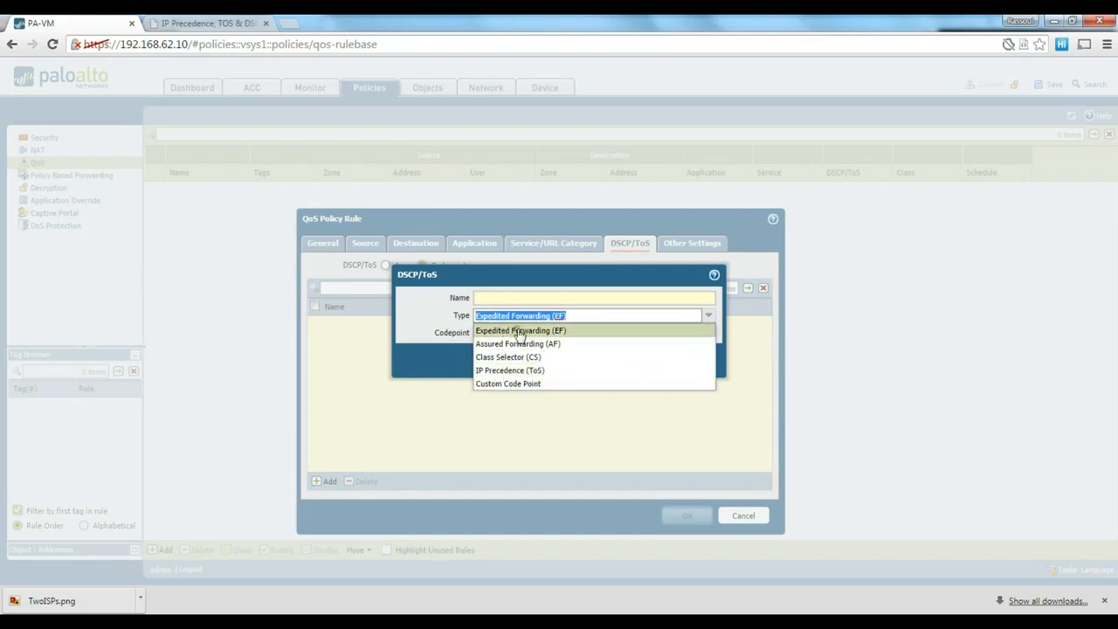
left_click(438, 332)
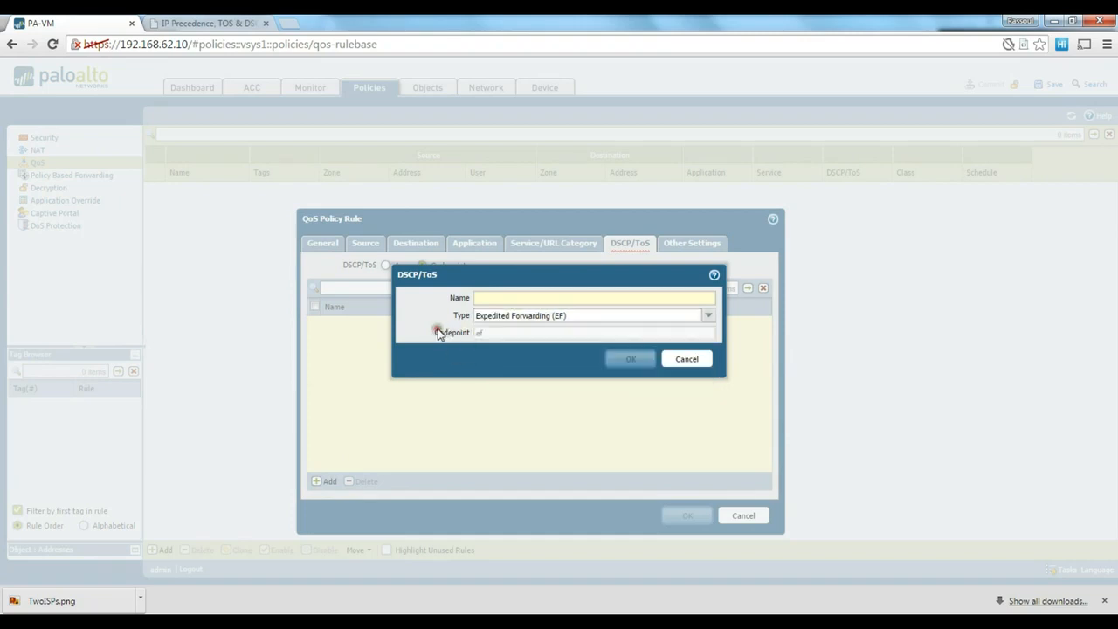
left_click(706, 316)
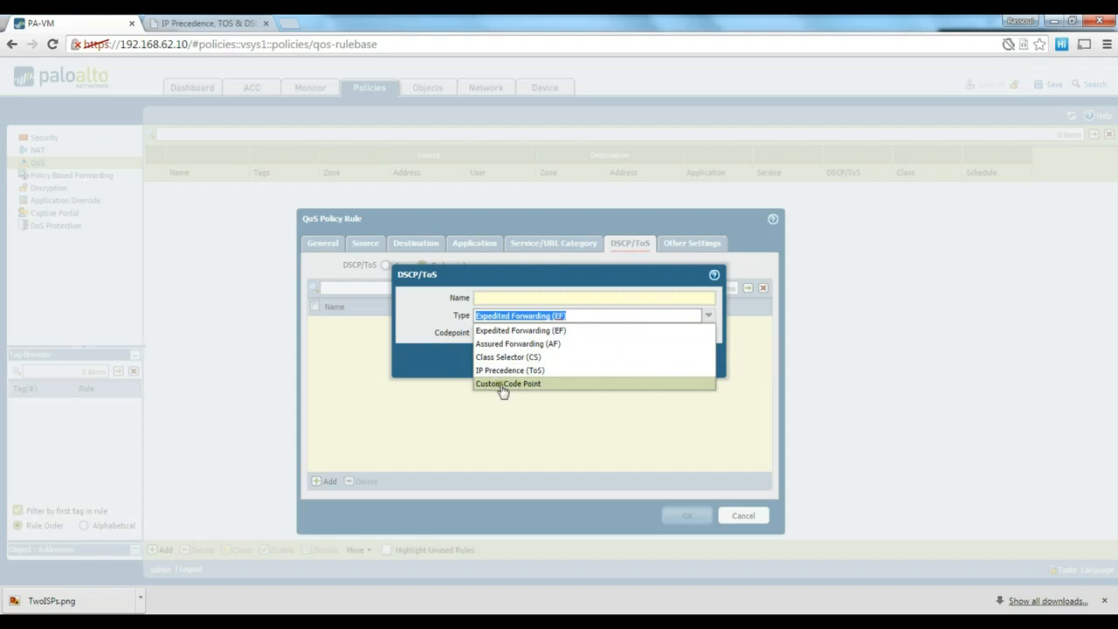
left_click(436, 354)
left_click(685, 359)
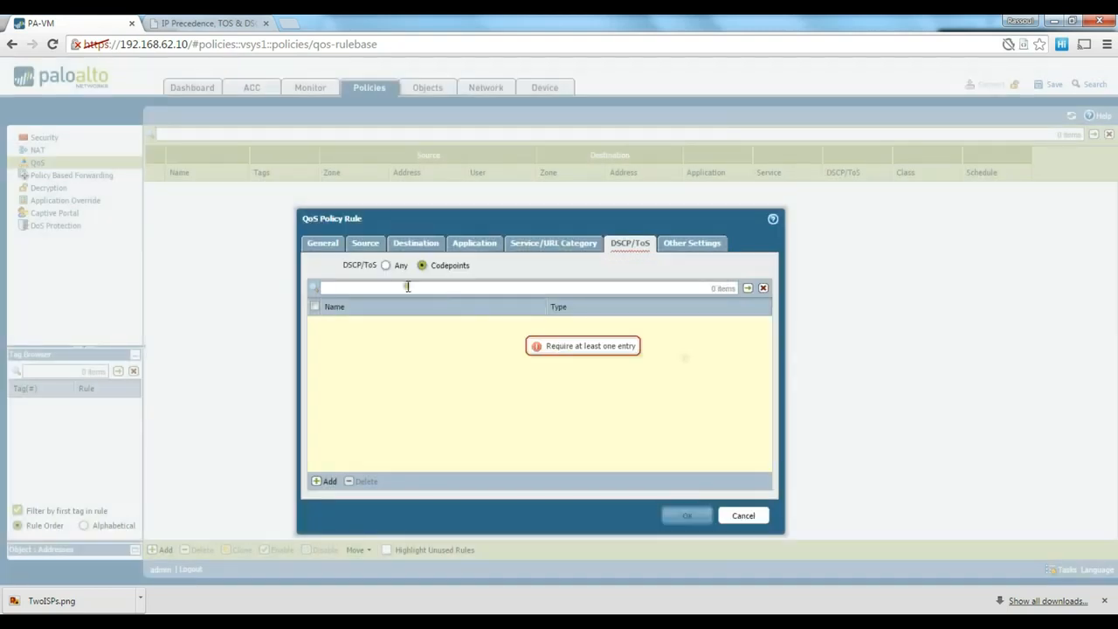
left_click(386, 265)
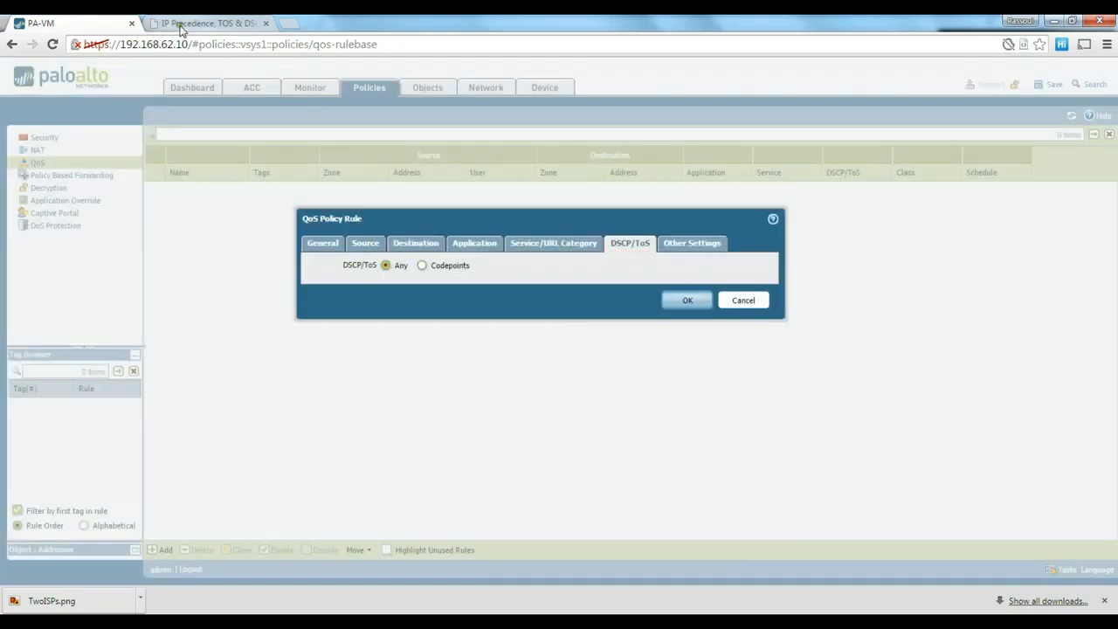
- Consult the DSCP to IP Precedence conversion table and its Class Selector, Assured Forwarding and Expedited Forwarding legend, and return to the QoS rule
left_click(183, 26)
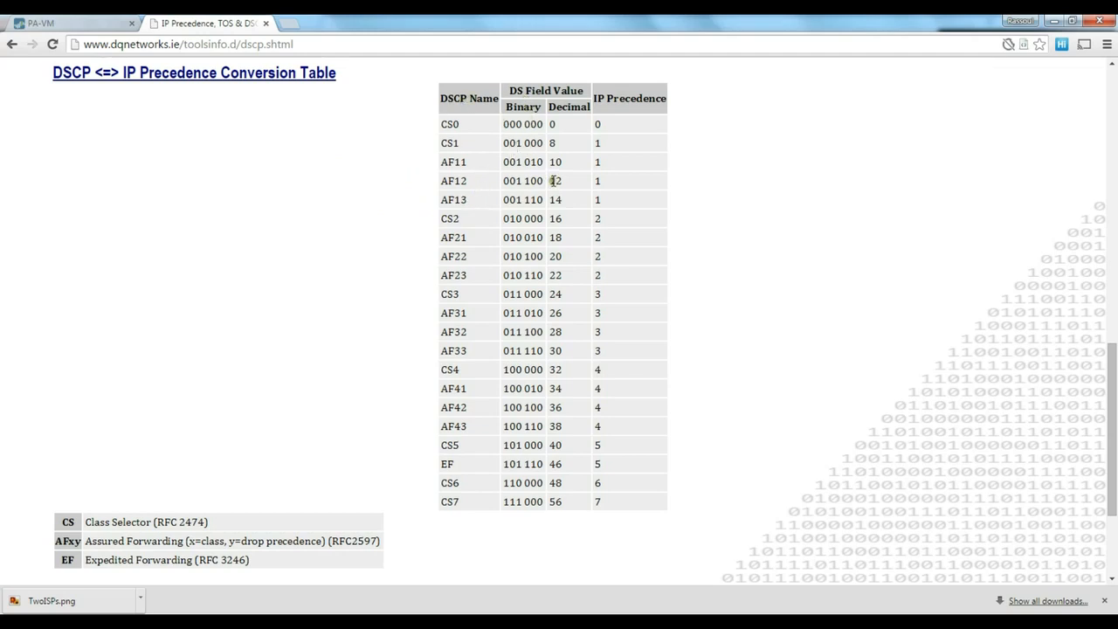
left_click_drag(448, 124, 532, 375)
left_click(524, 369)
left_click_drag(63, 557, 202, 574)
double_click(137, 560)
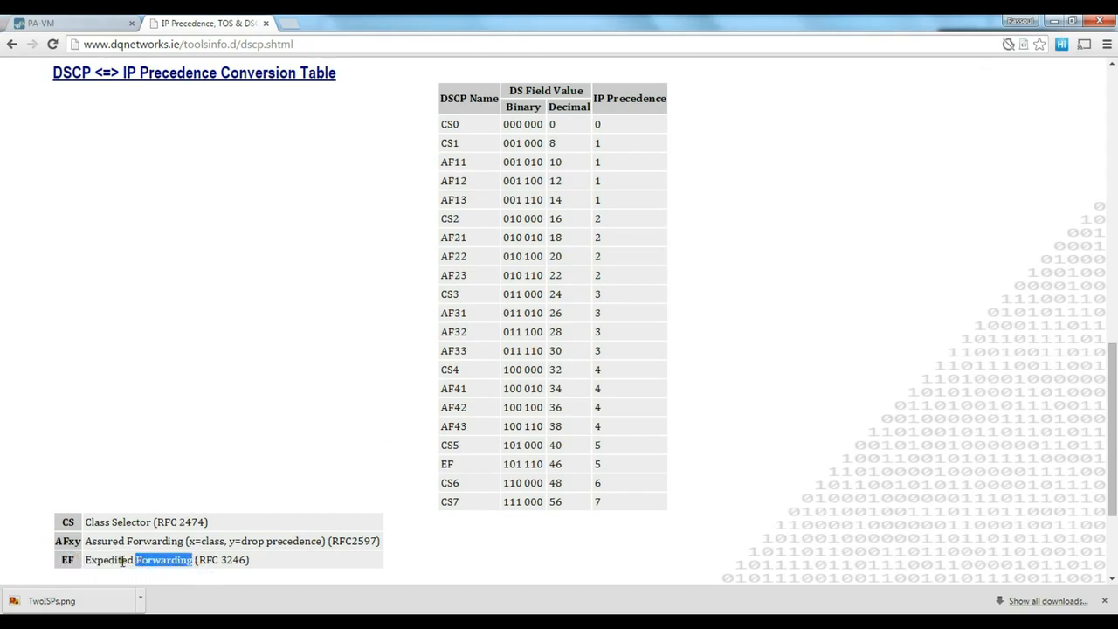
left_click_drag(87, 542, 186, 544)
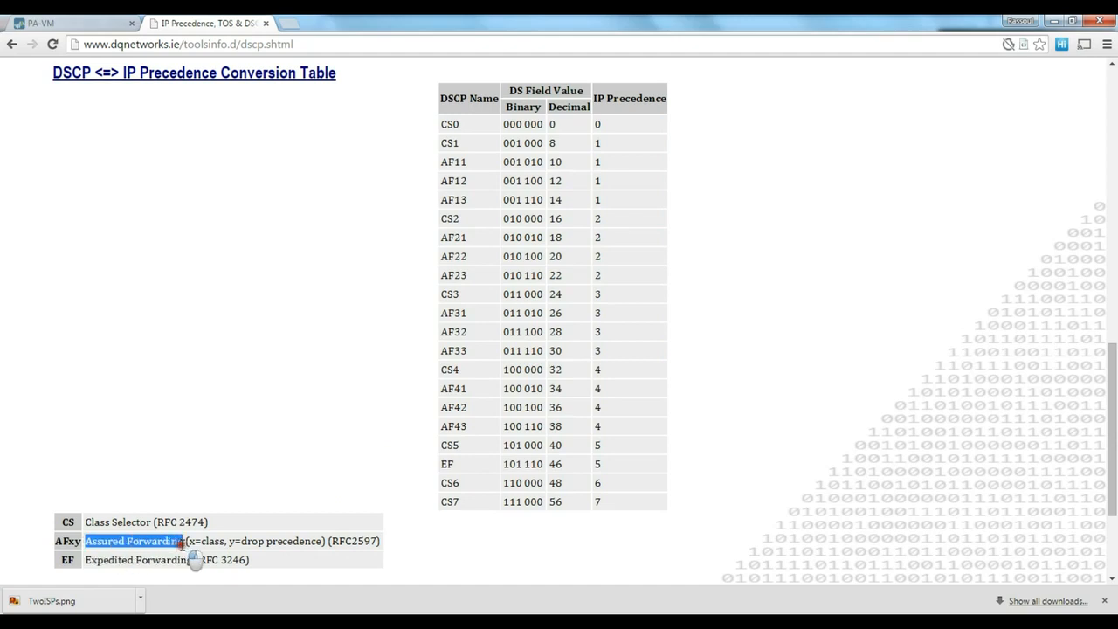
left_click_drag(127, 522, 150, 524)
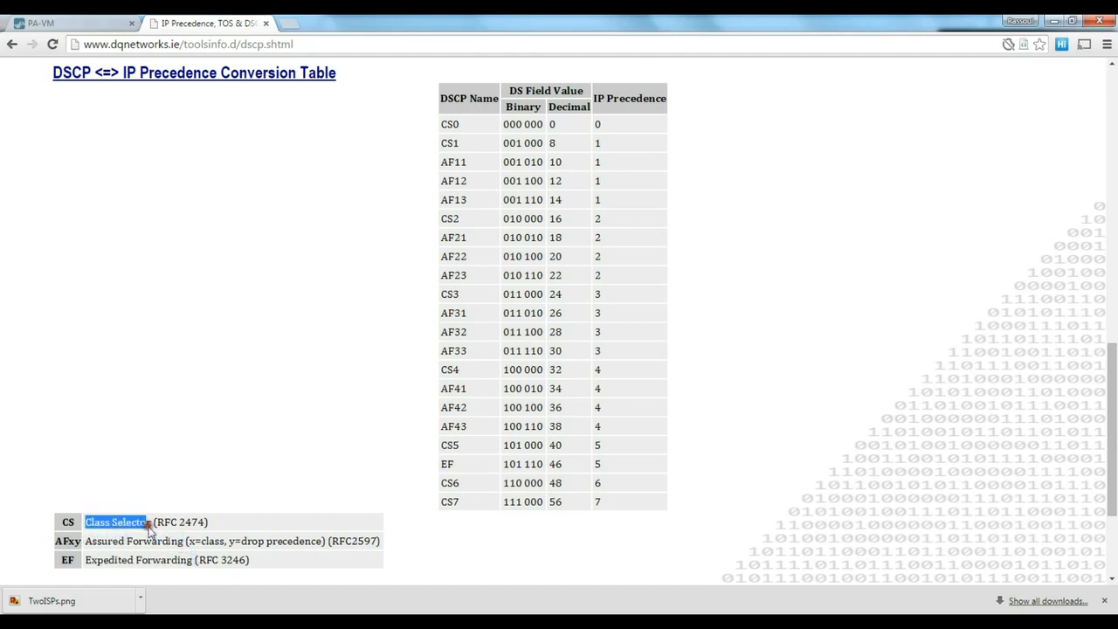
left_click(136, 550)
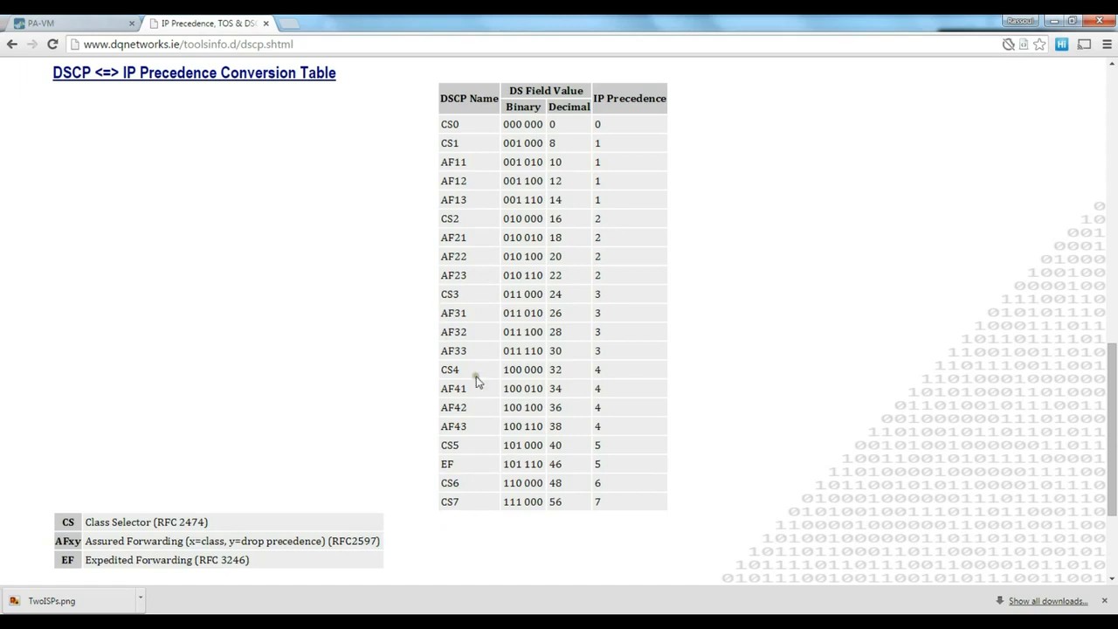
left_click(79, 26)
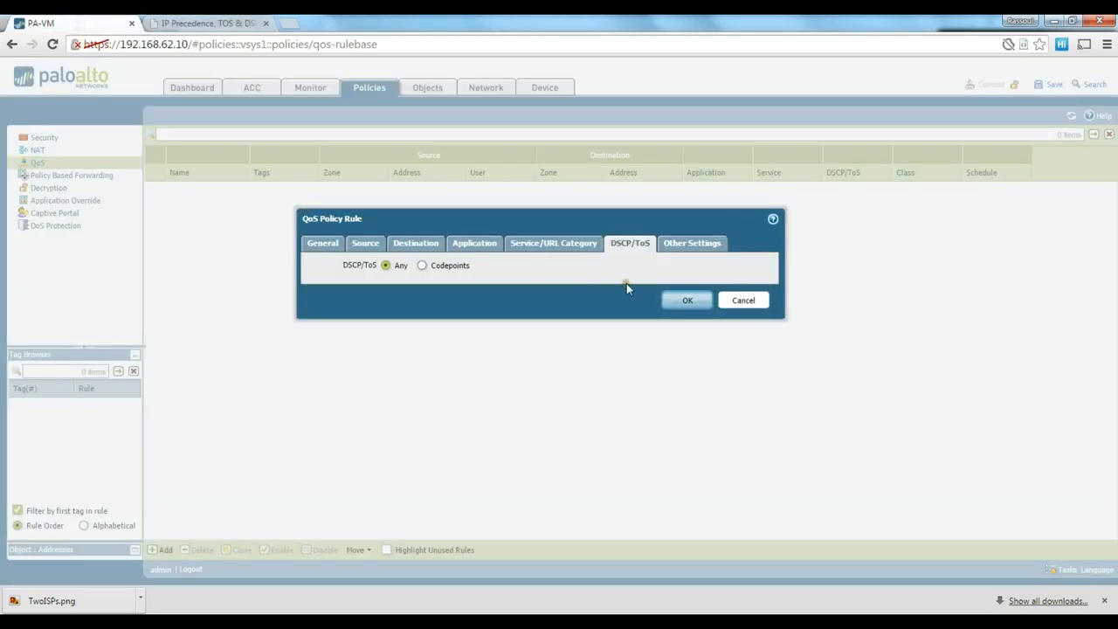
- Assign class 1 to the QoS rule with its schedule kept at None, and save the rule
left_click(692, 248)
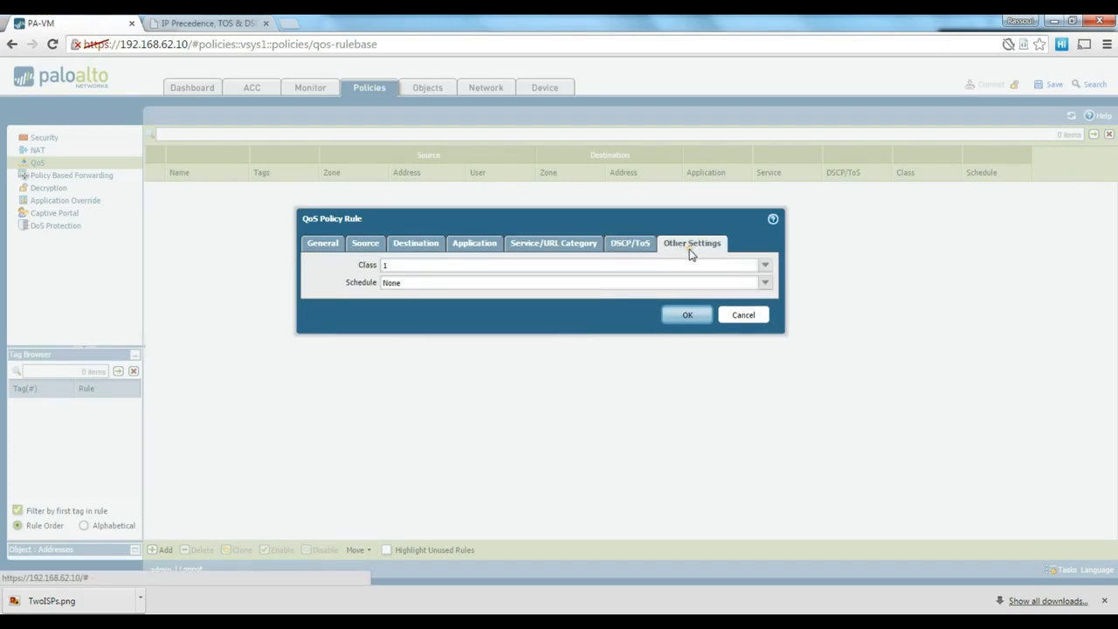
left_click(769, 269)
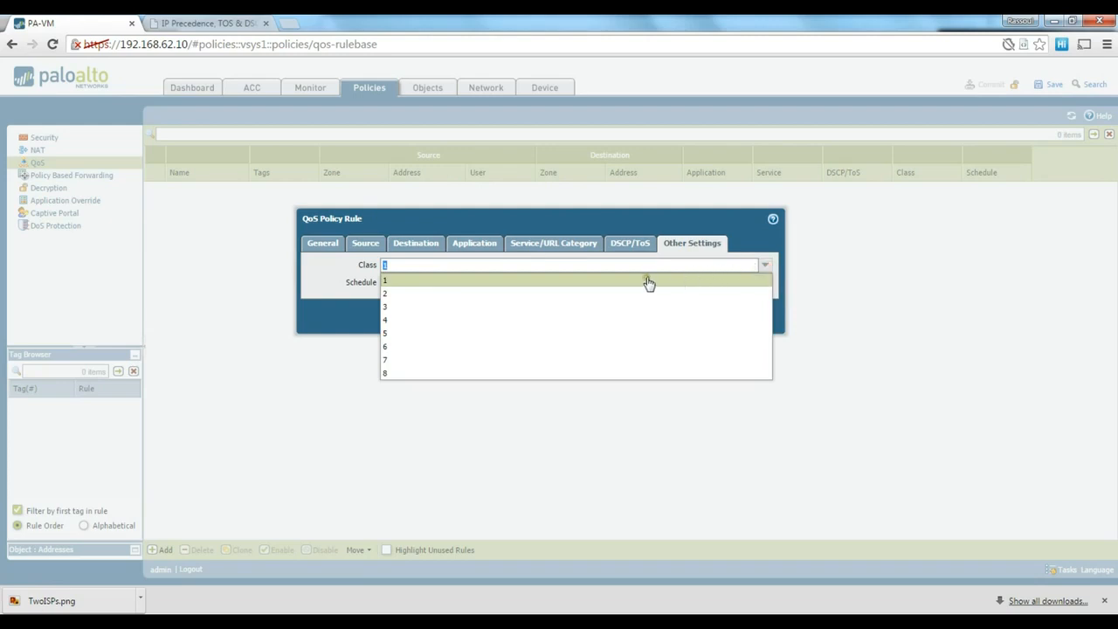
left_click(536, 282)
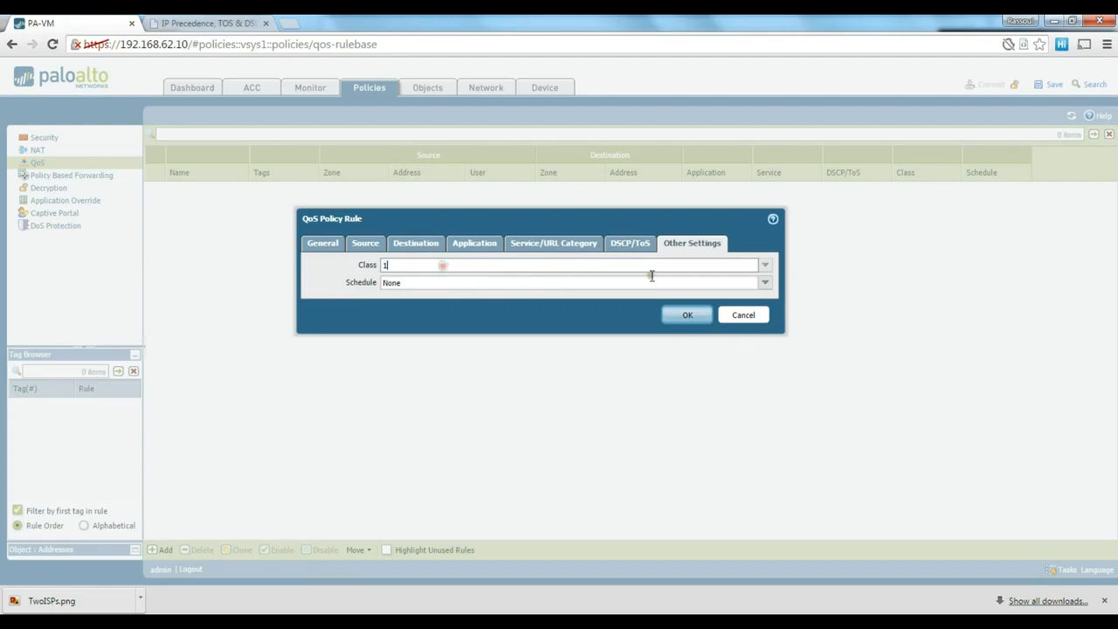
left_click(765, 284)
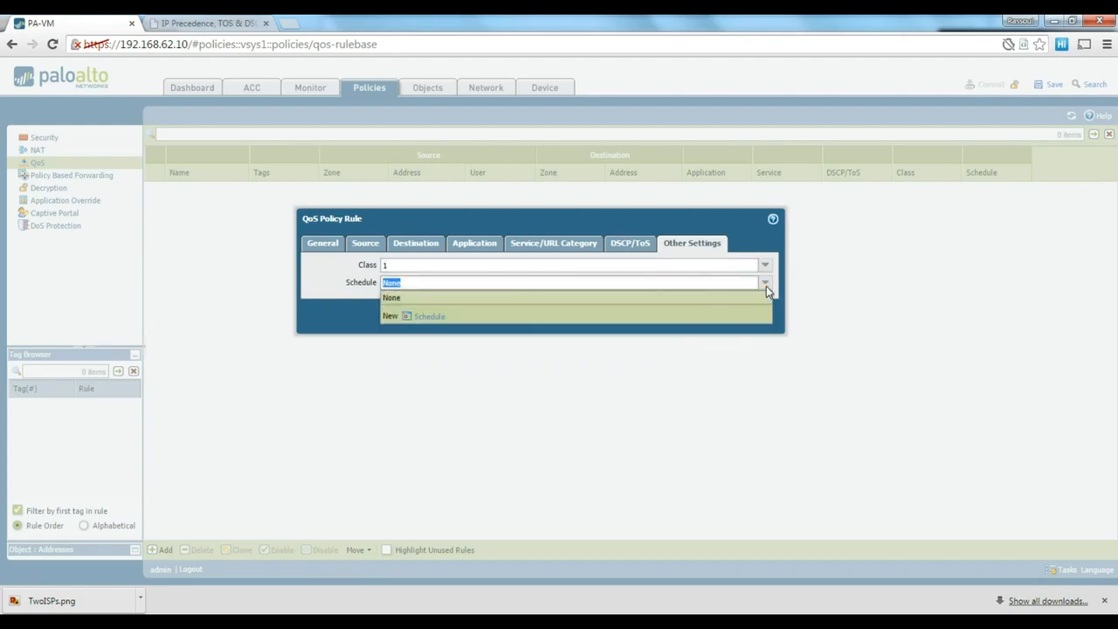
left_click(766, 286)
left_click(497, 283)
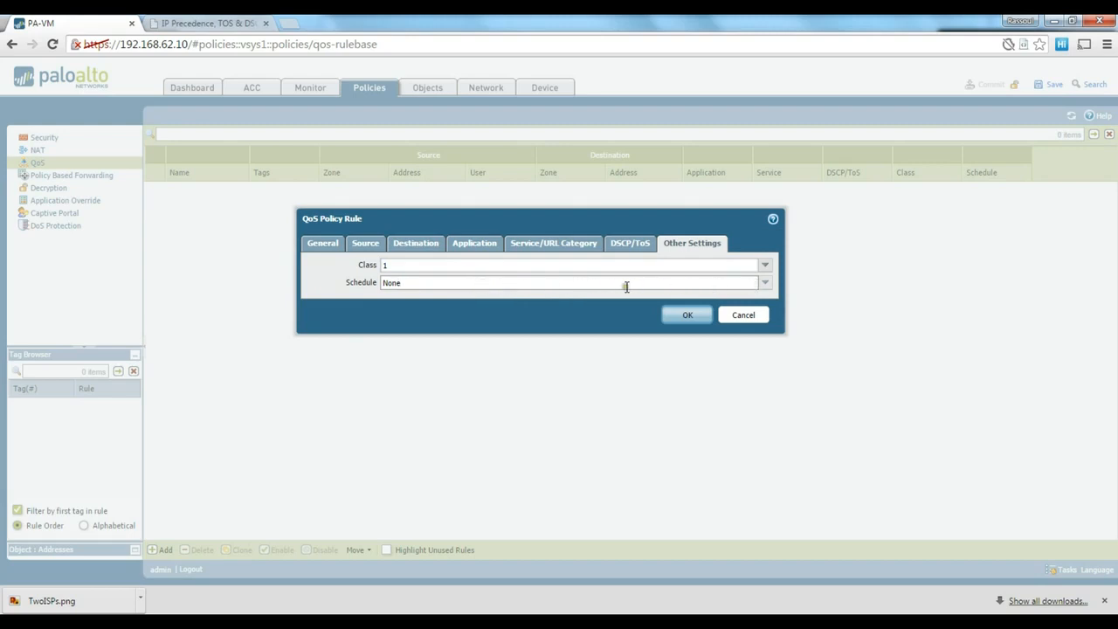
left_click(427, 267)
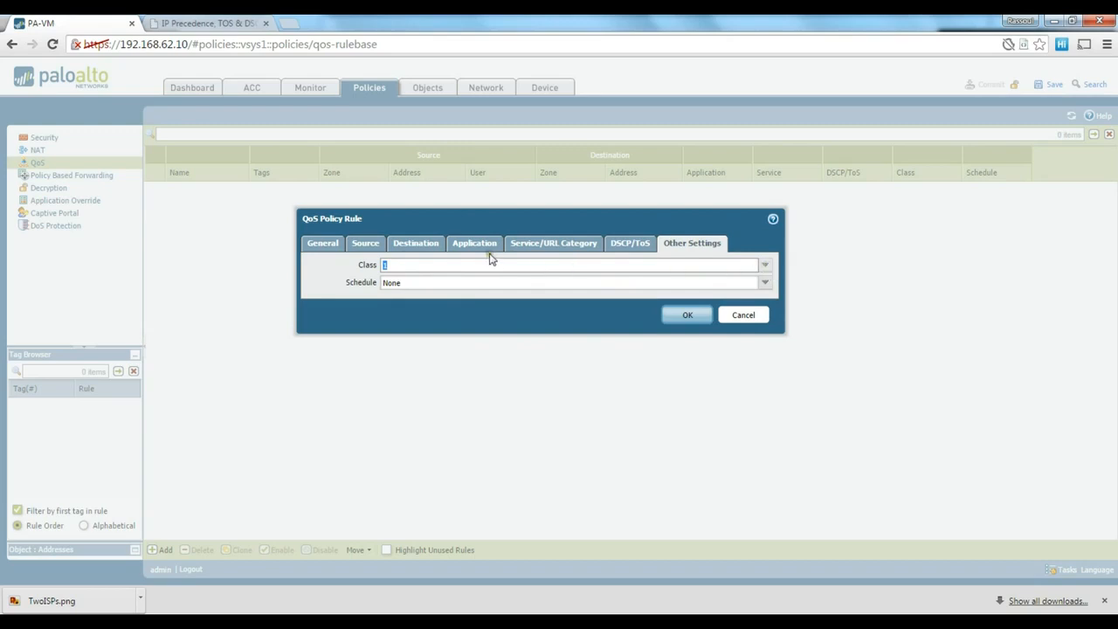
left_click(681, 315)
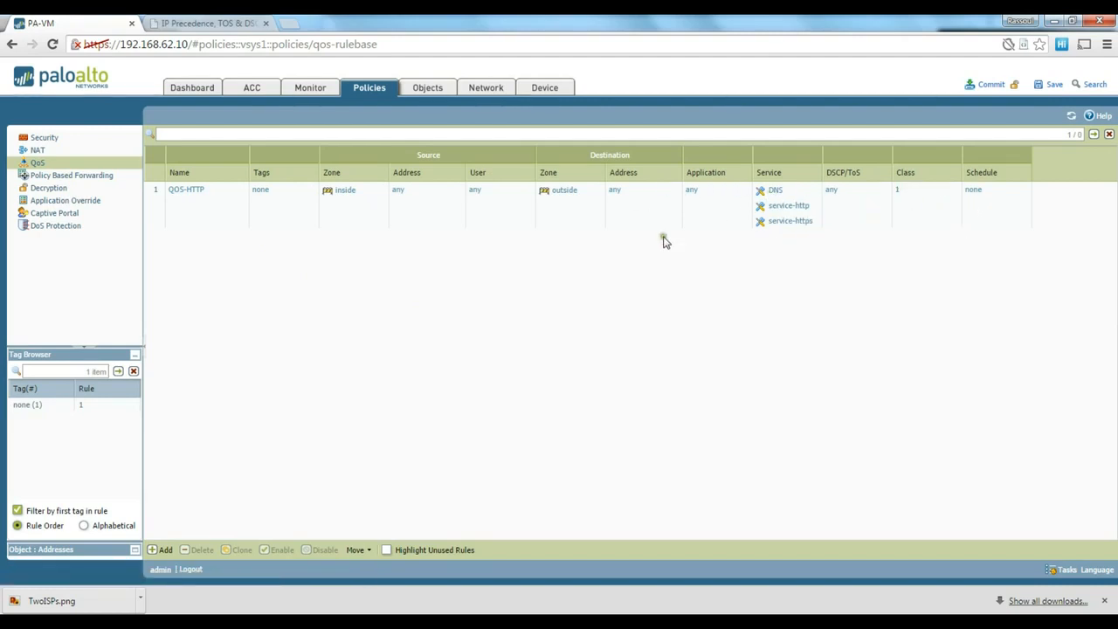
- Create a second QoS rule named QOS-Torrent with inside as its source zone
left_click(163, 552)
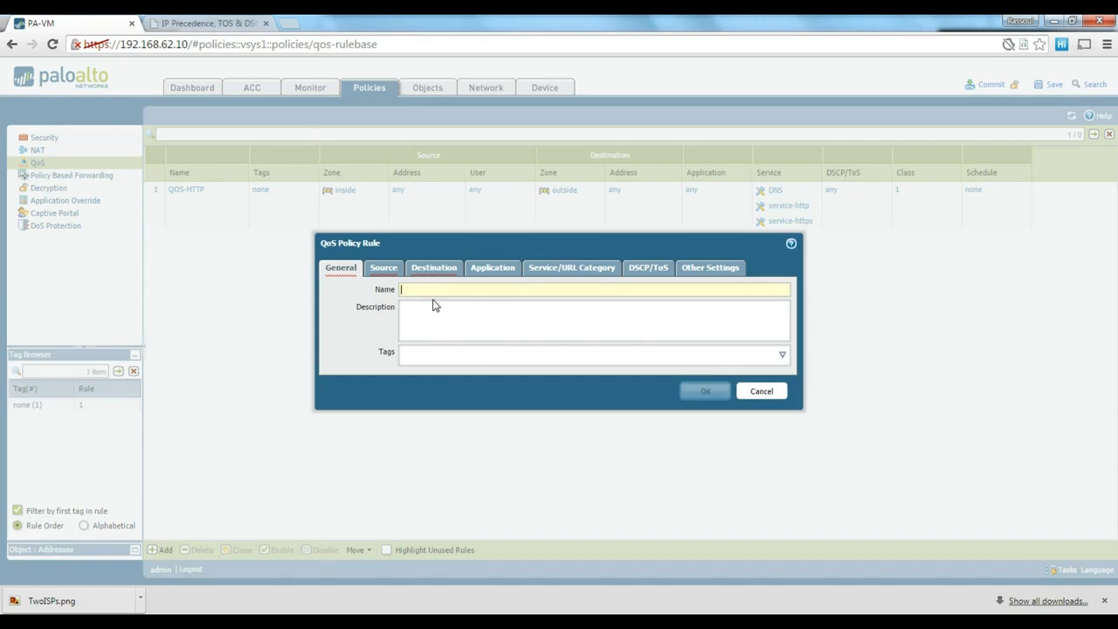
type("QOS-Torrent")
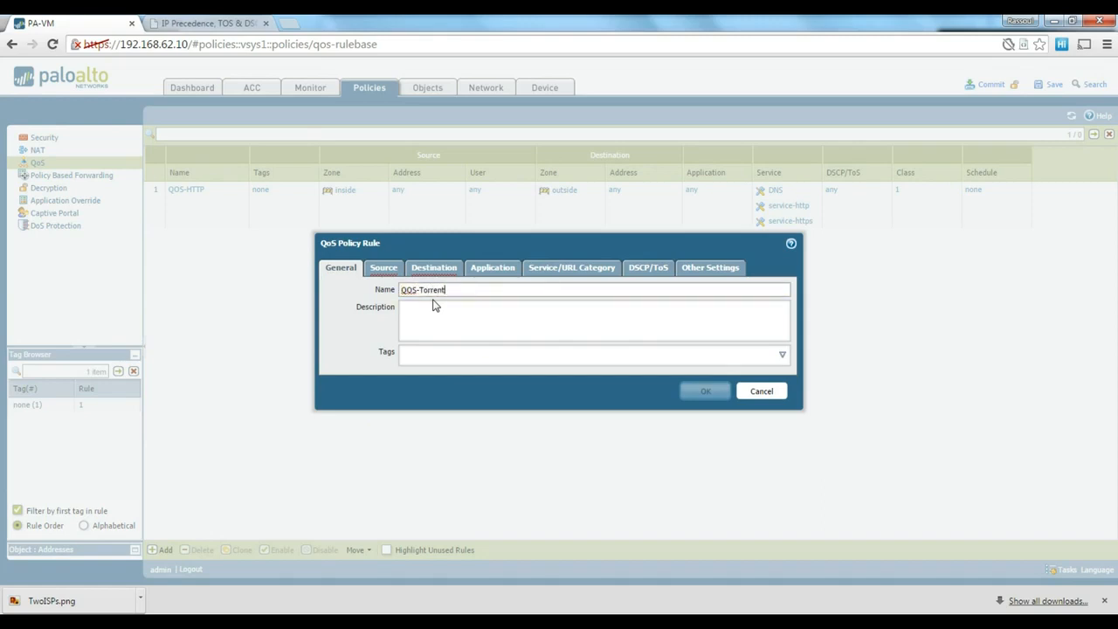
left_click(384, 267)
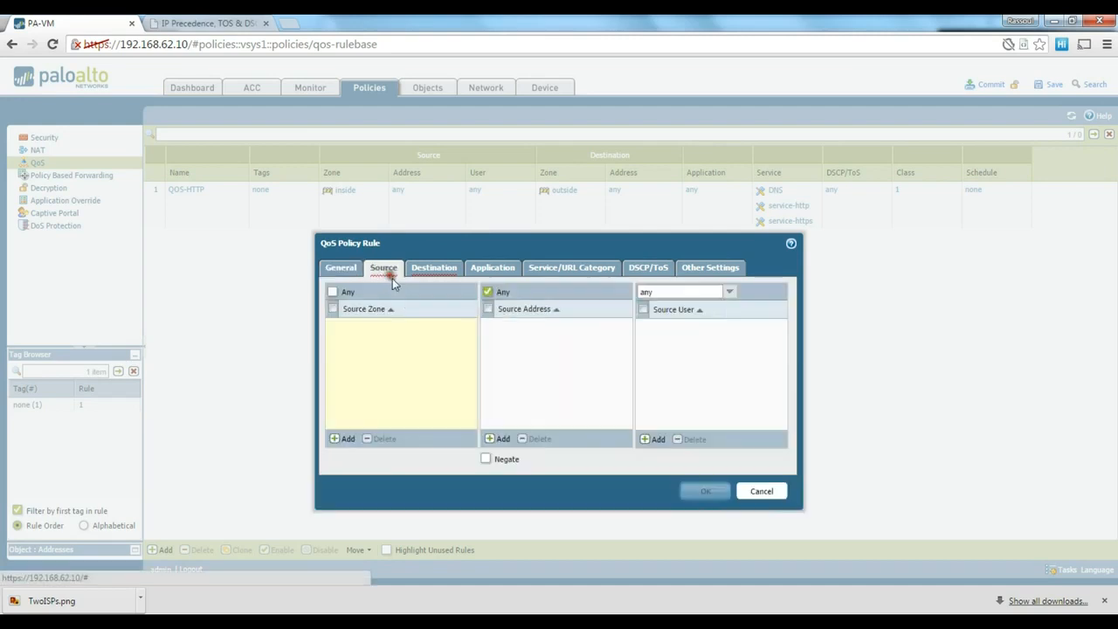
left_click(340, 438)
left_click(385, 353)
- Add outside as the destination zone of the QOS-Torrent rule
left_click(434, 269)
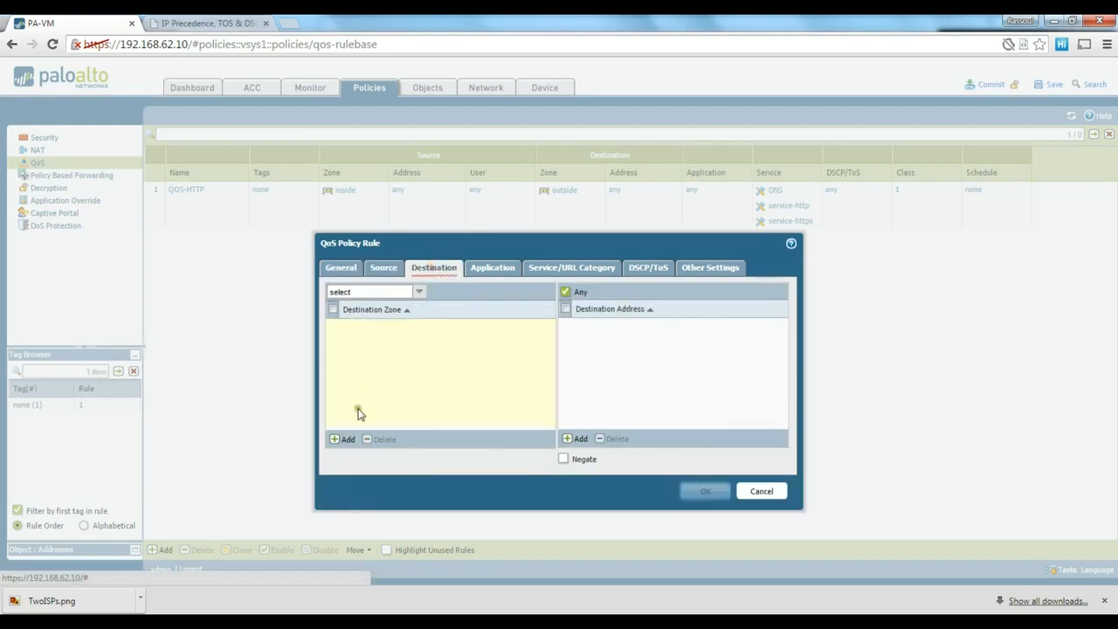
left_click(342, 439)
left_click(358, 354)
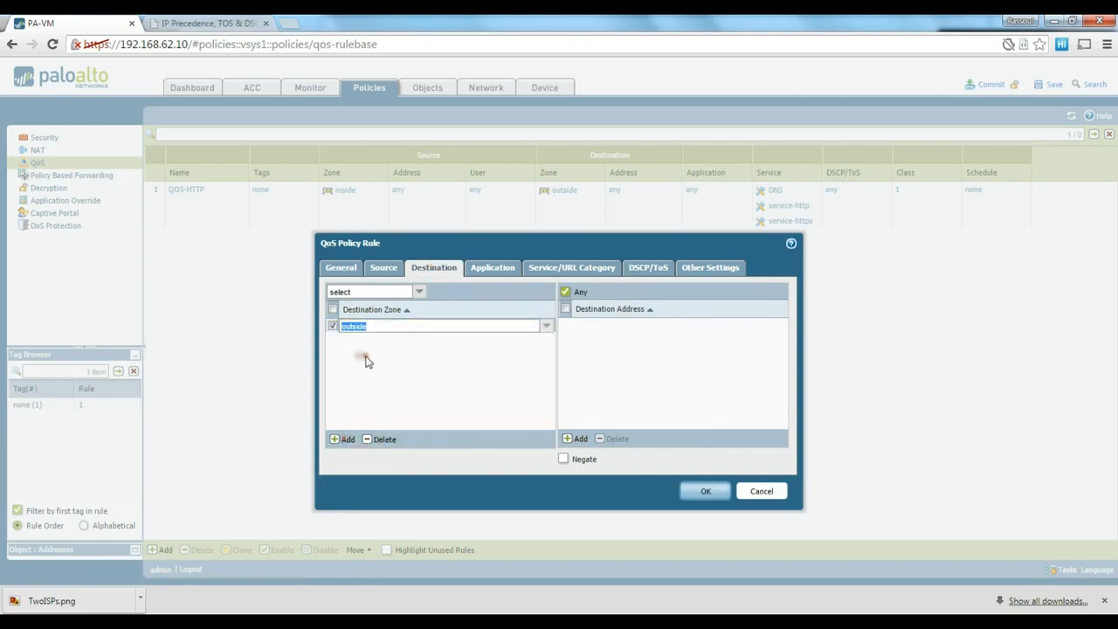
- Match the QOS-Torrent rule to the applications bittorrent and bittorrent-sync
left_click(492, 268)
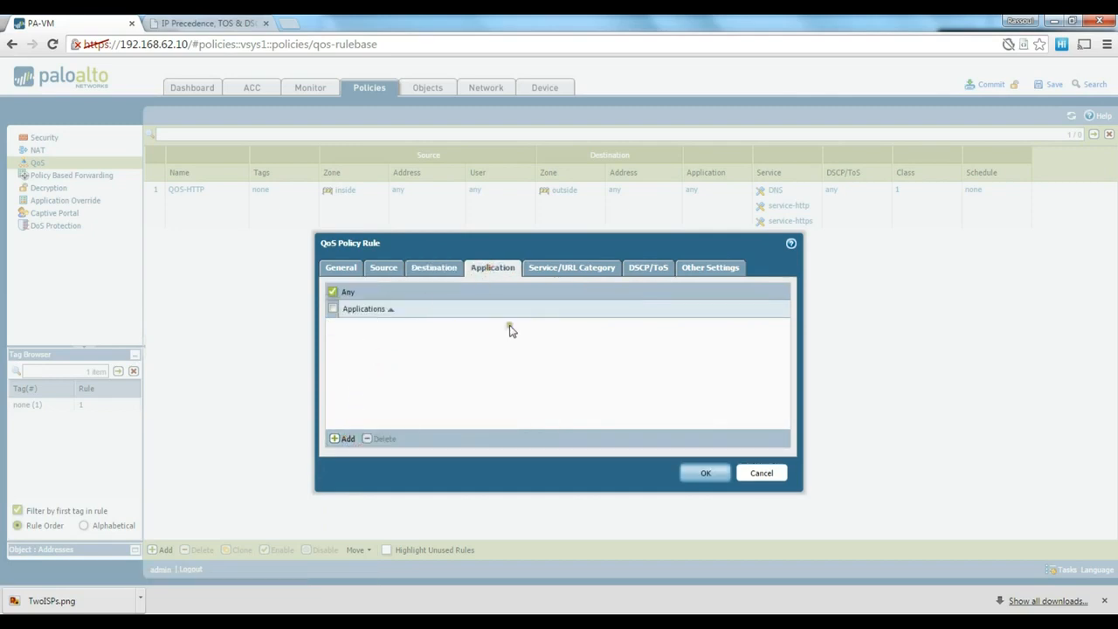
left_click(337, 438)
type("torr")
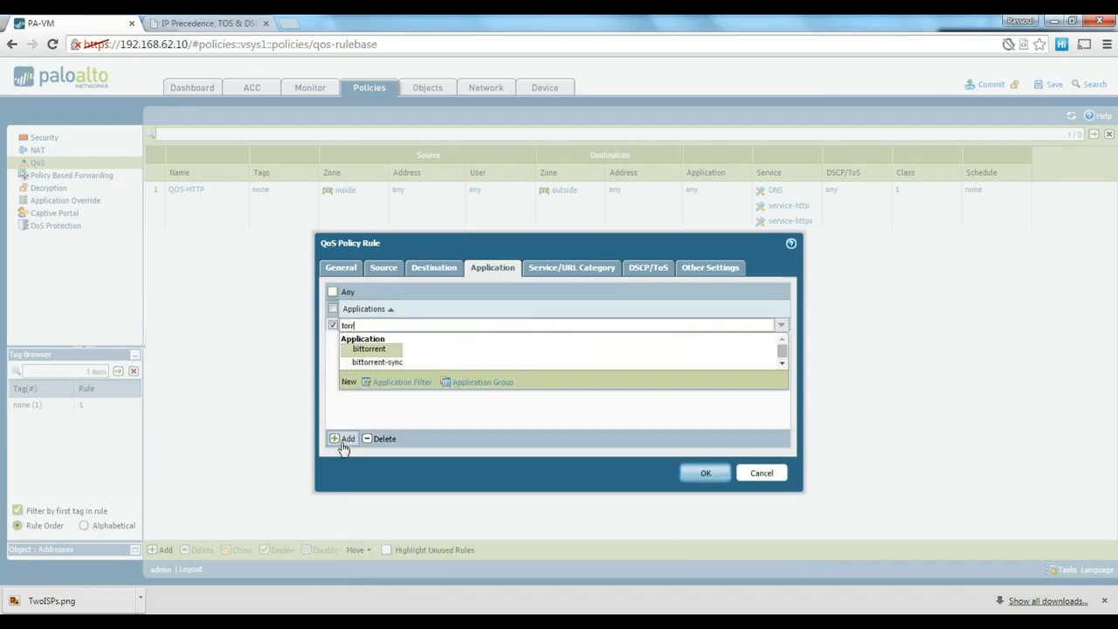
left_click(371, 349)
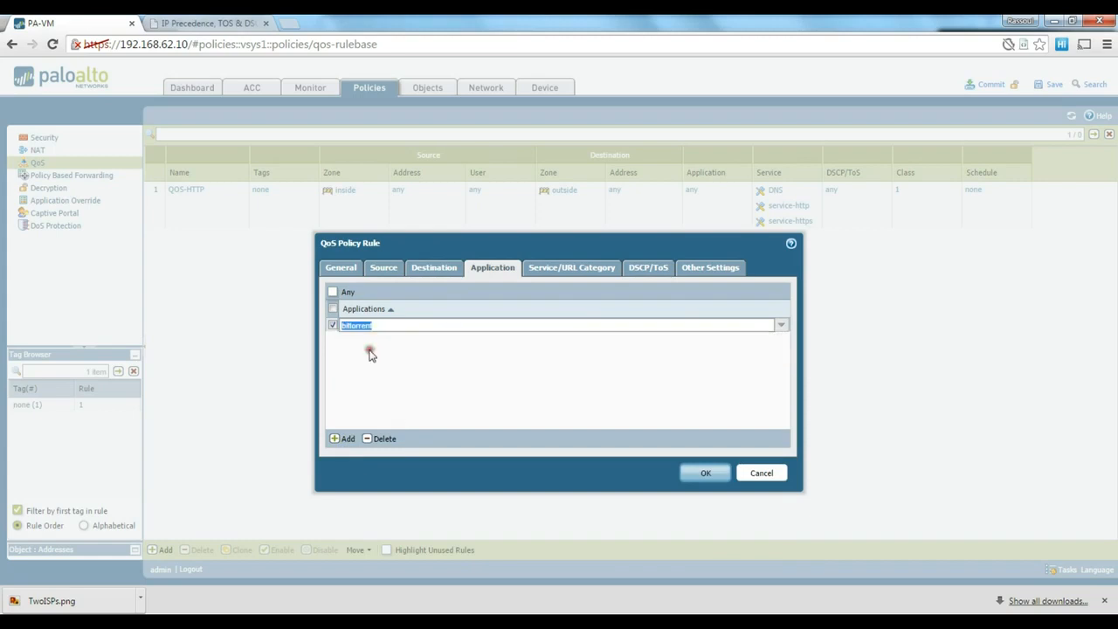
left_click(342, 439)
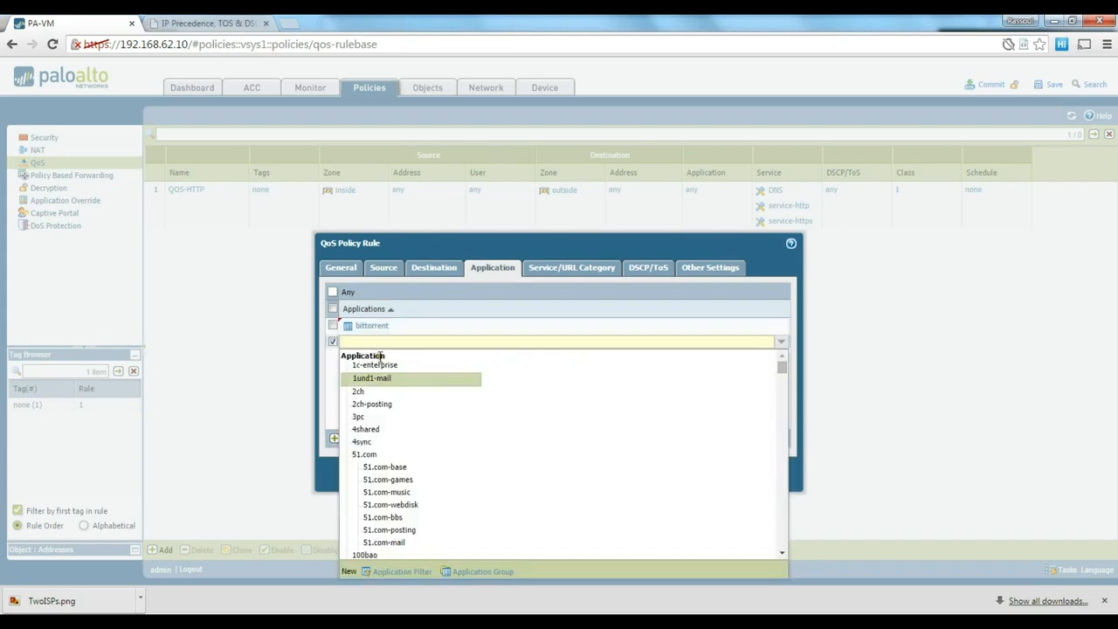
type("torr")
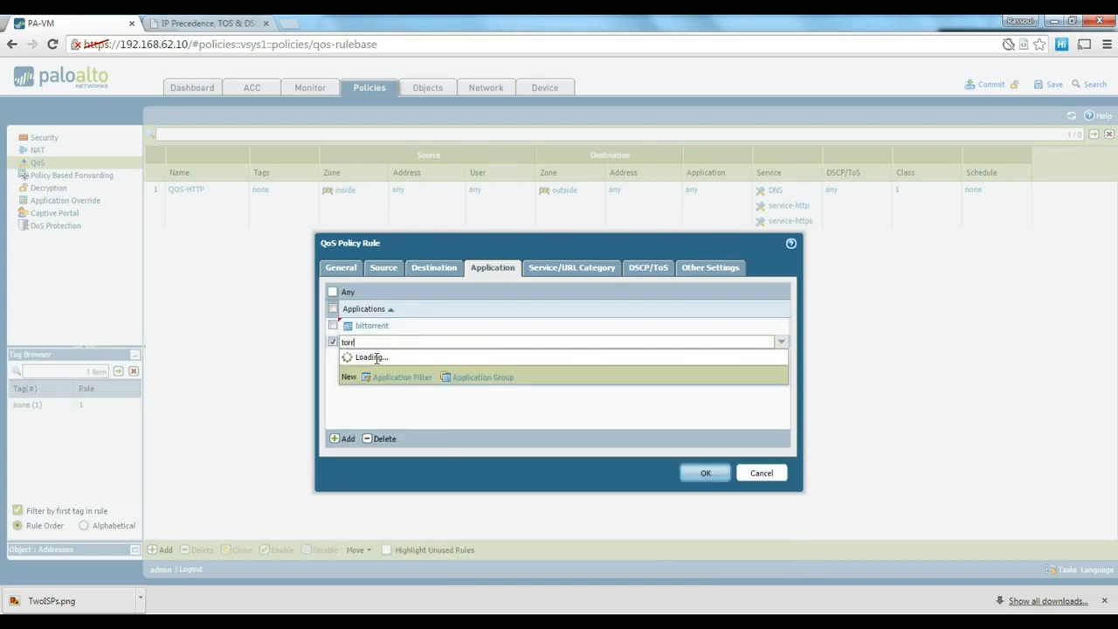
left_click(377, 379)
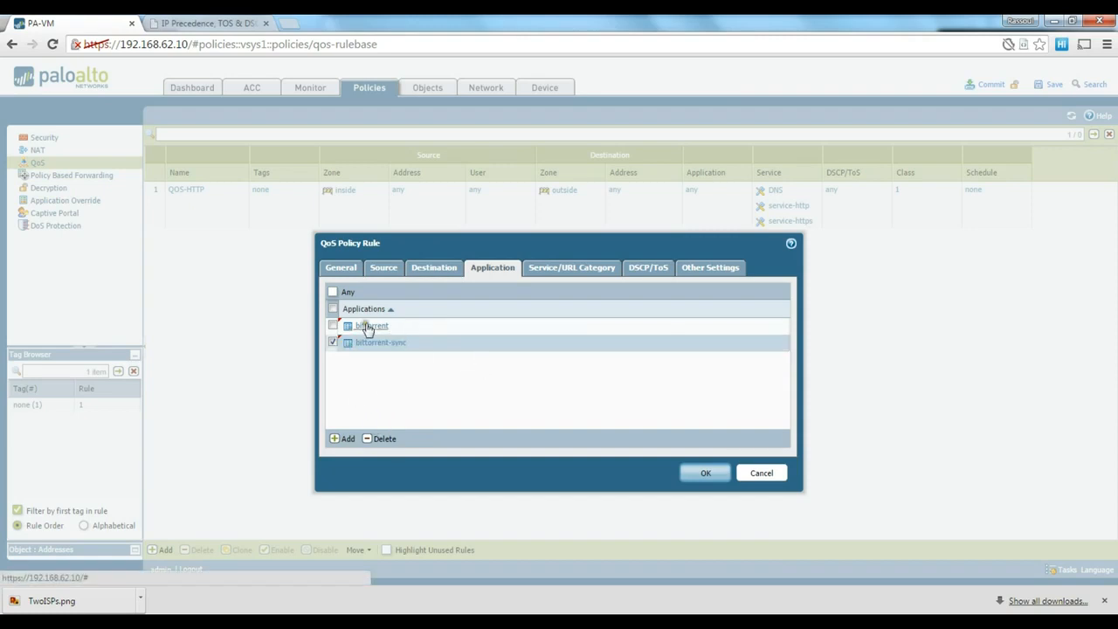
- Assign class 8 to the QOS-Torrent rule, keeping DSCP/ToS at Any and the schedule at None, and save the rule
left_click(553, 273)
left_click(645, 271)
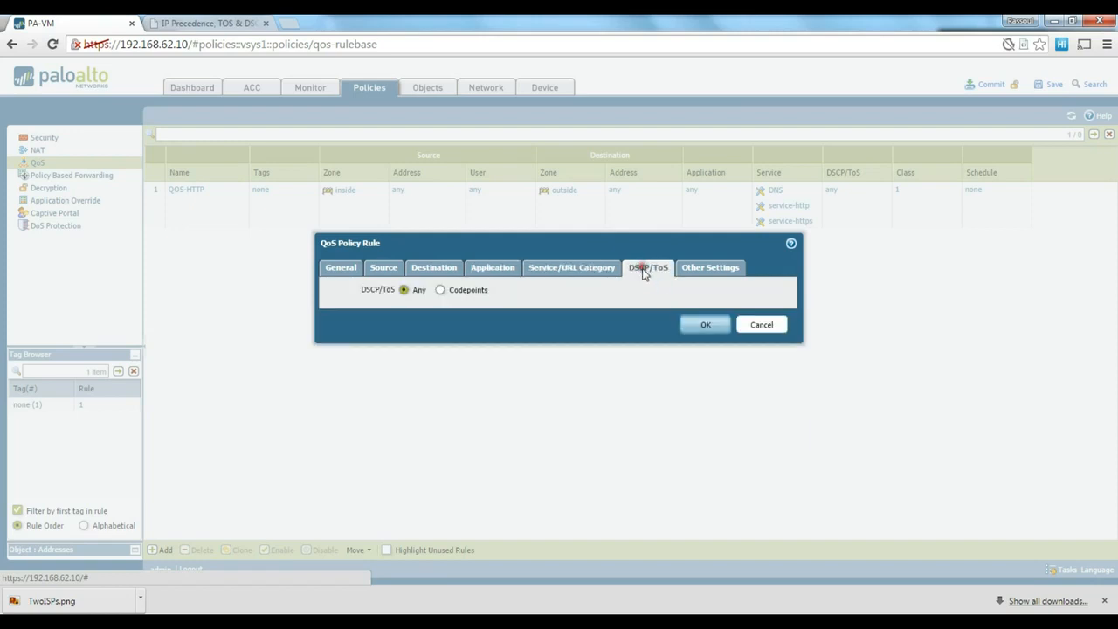
left_click(710, 269)
left_click(780, 290)
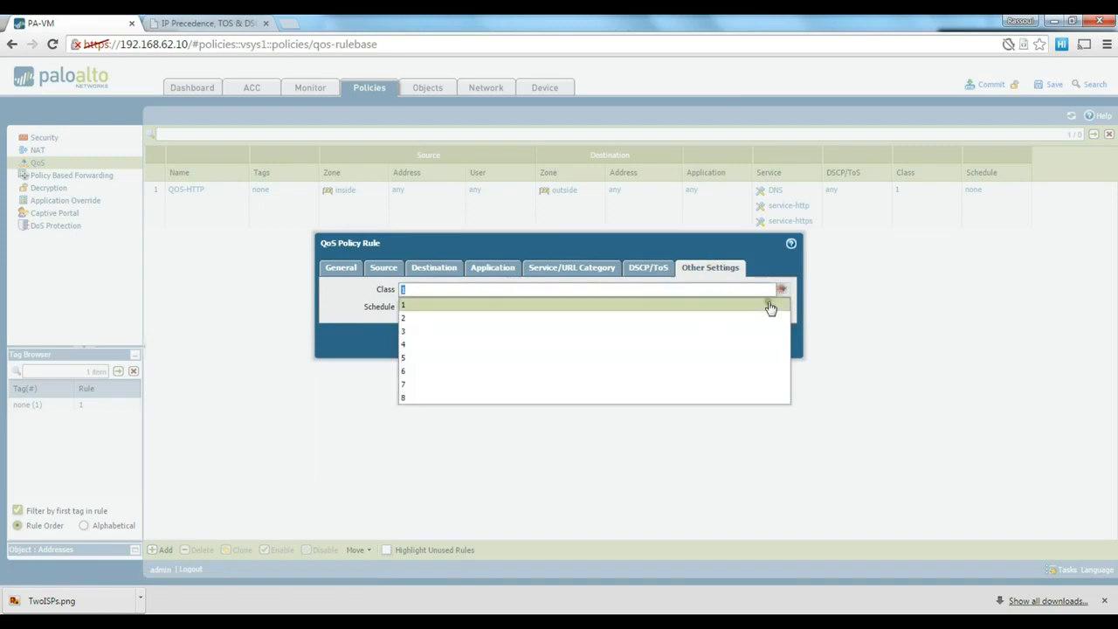
left_click(491, 399)
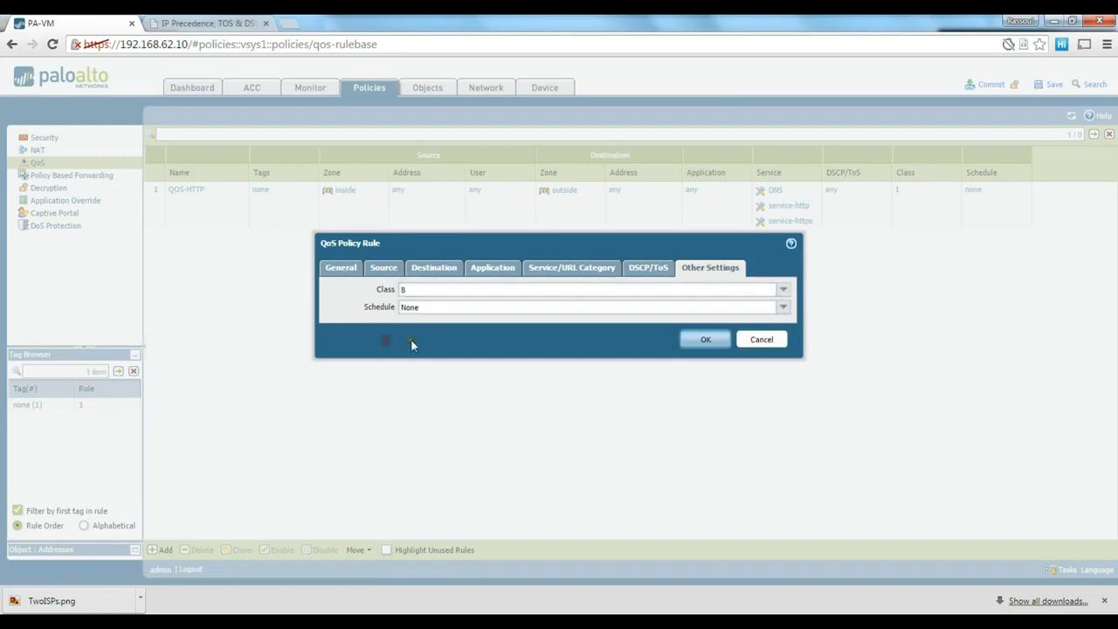
left_click(705, 341)
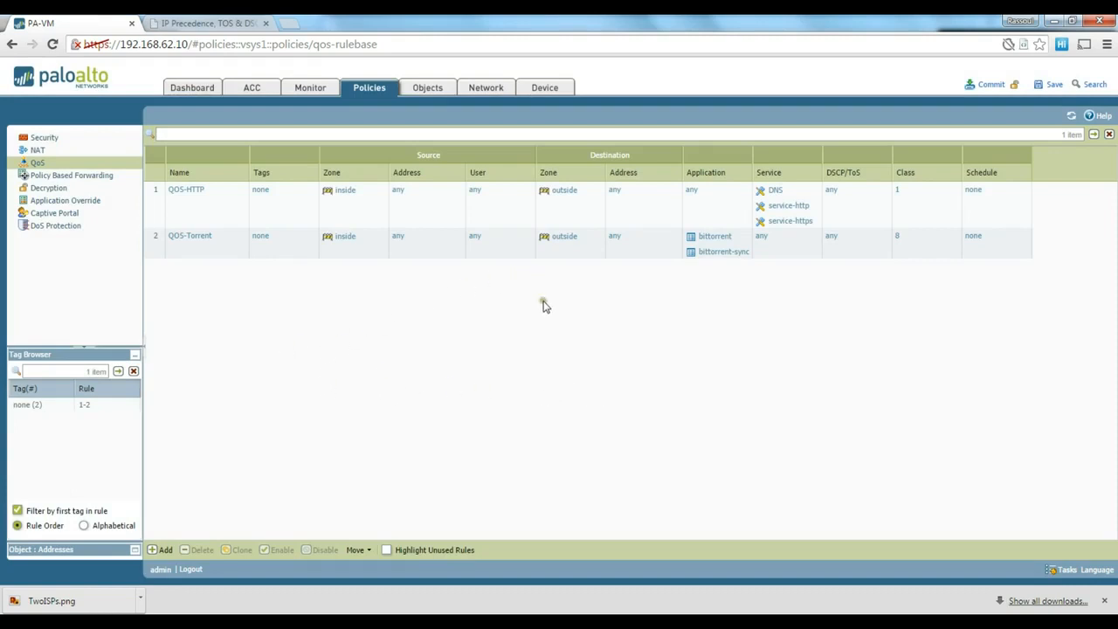
- Commit the configuration, including the device and network and the policy and object settings, and close the commit report once it completes
left_click(989, 85)
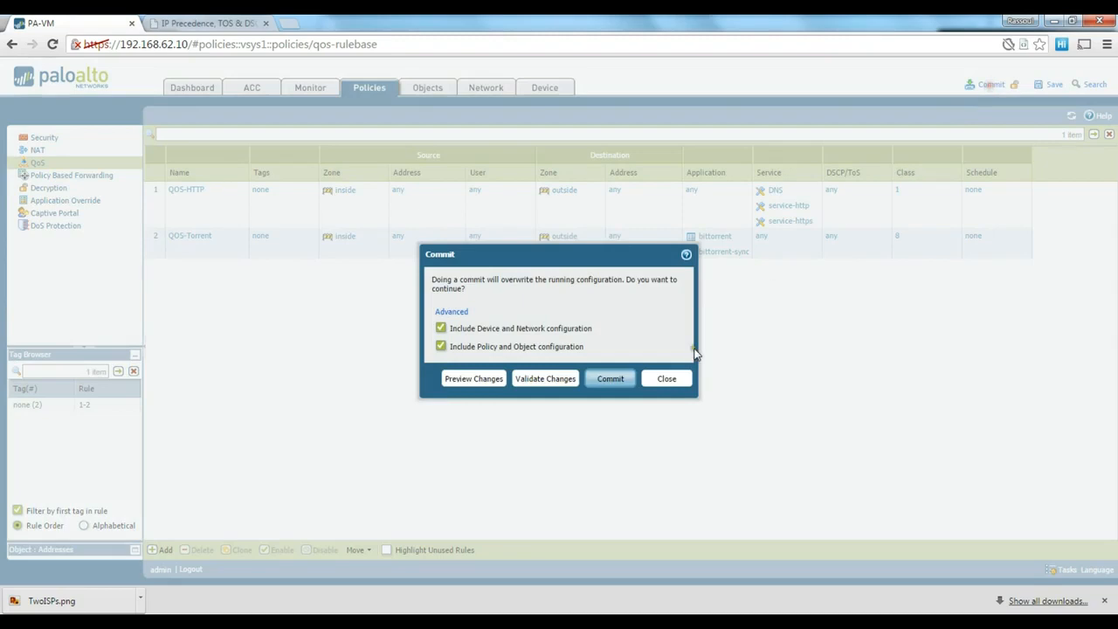
left_click(594, 385)
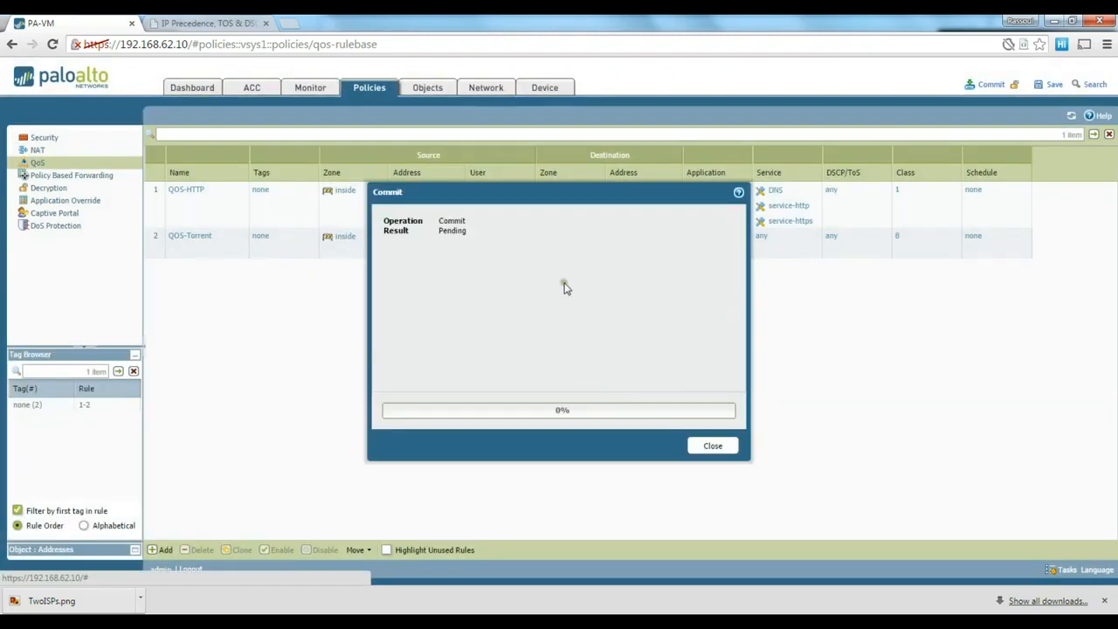
left_click_drag(564, 192, 479, 274)
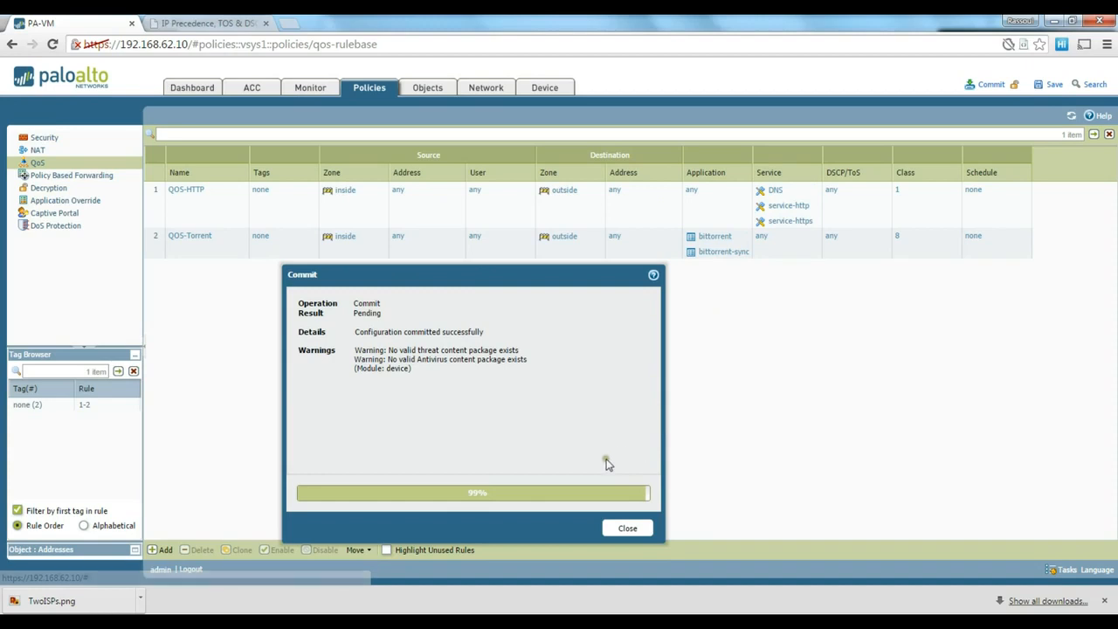
left_click(628, 529)
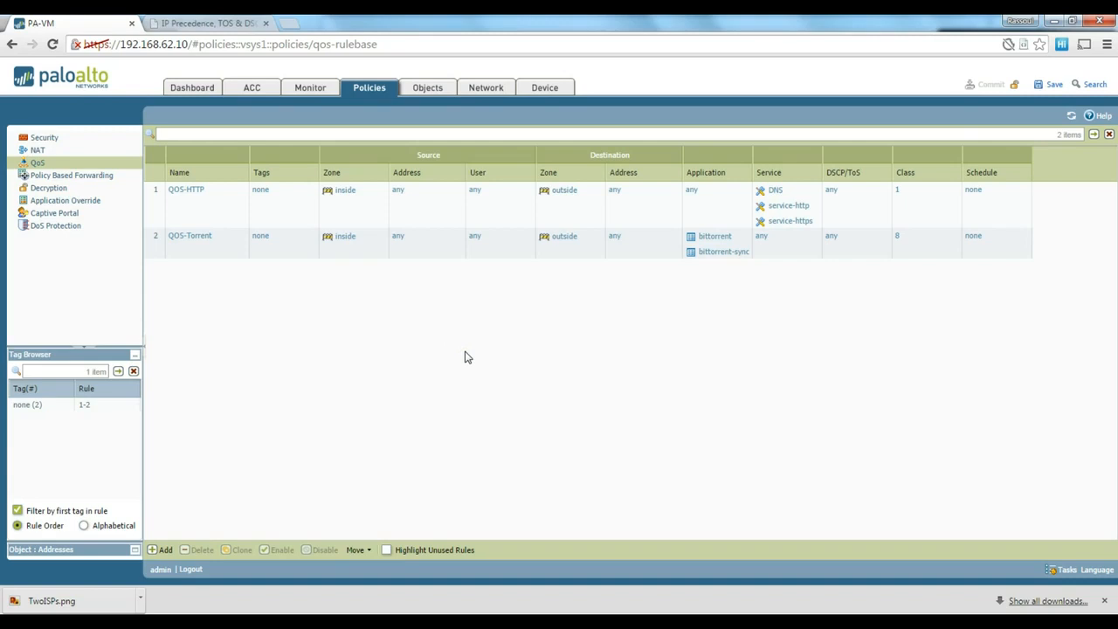
- Open the Policy Based Forwarding rules, examine the two-ISP network diagram TwoISPs.png in Windows Photo Viewer, and return to the firewall
left_click(480, 282)
left_click(96, 178)
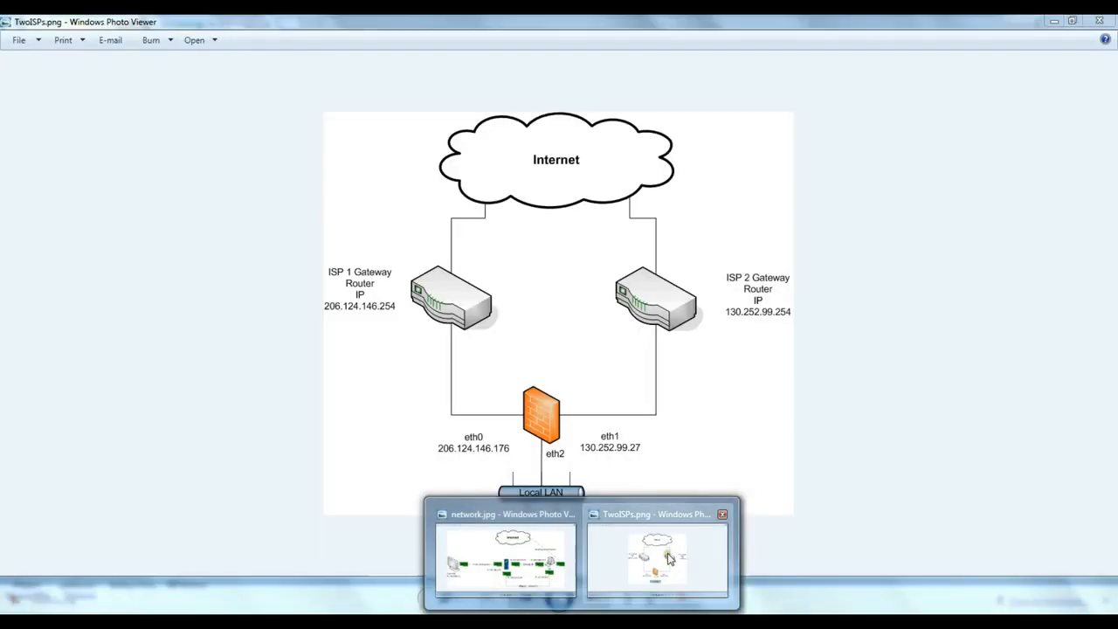
left_click(635, 594)
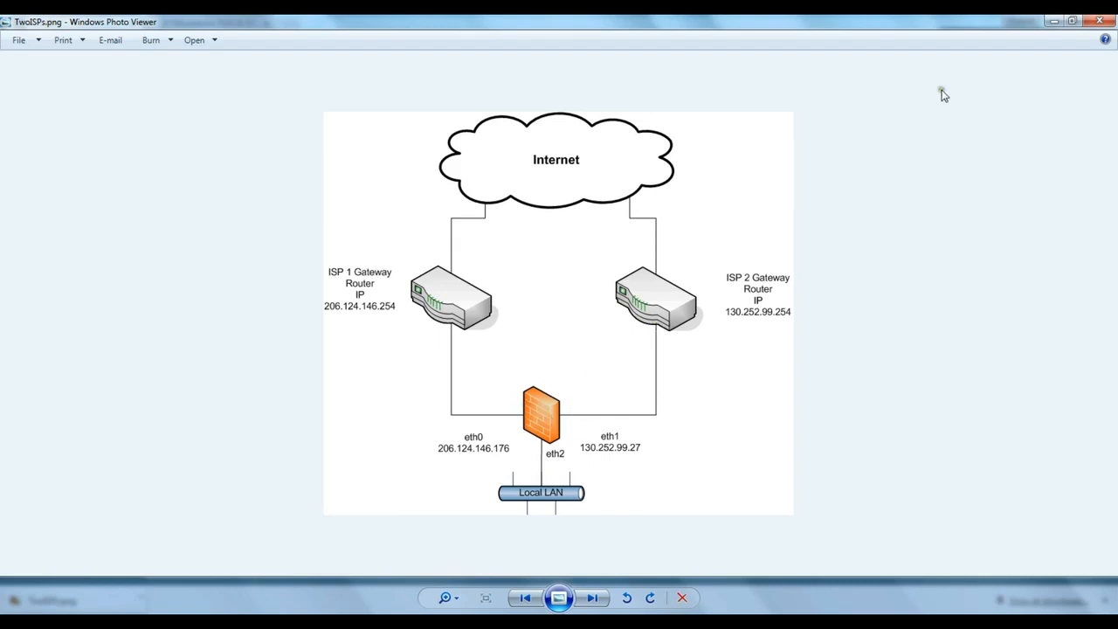
left_click(1054, 28)
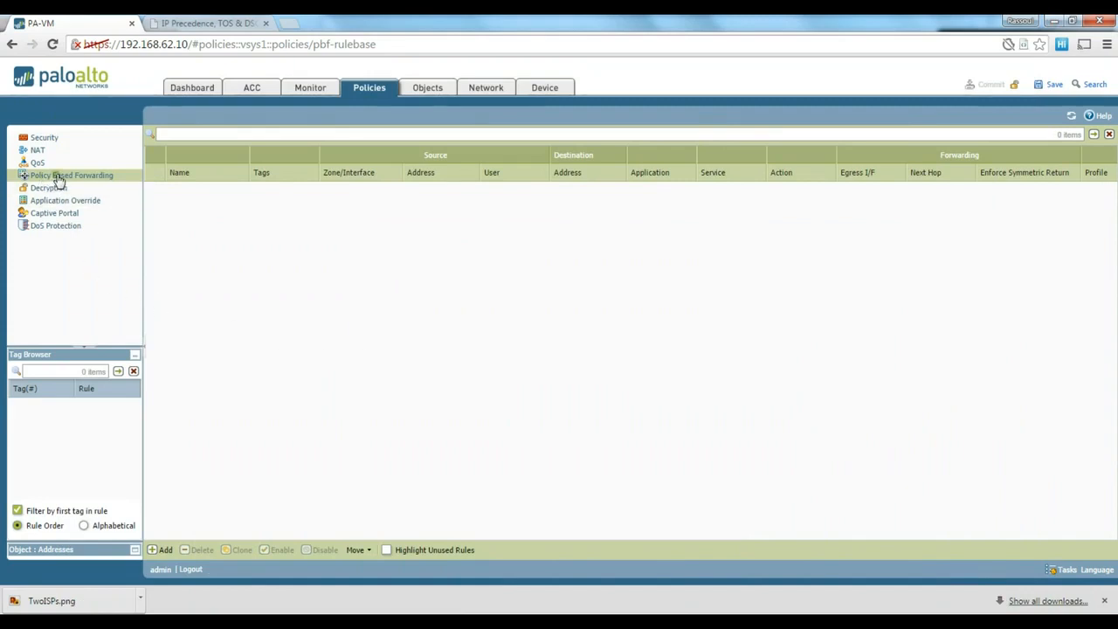
- Create a Policy Based Forwarding rule named SamplePBF
left_click(58, 178)
left_click(164, 552)
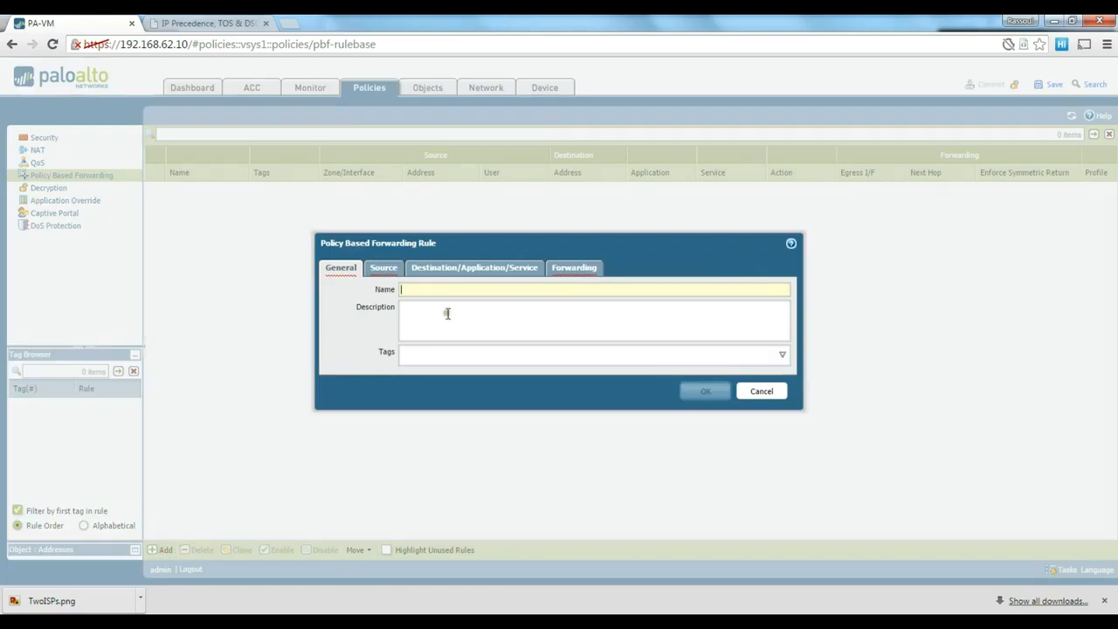
left_click_drag(514, 244, 513, 231)
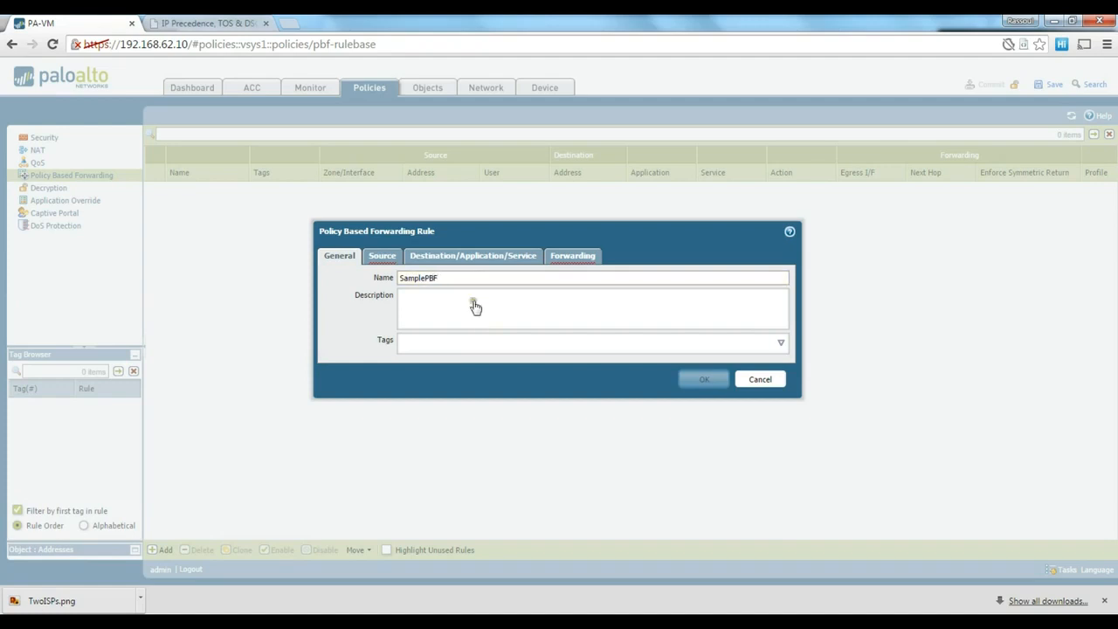
- Add inside as the source zone of the SamplePBF rule, keeping the source type as Zone
left_click(383, 258)
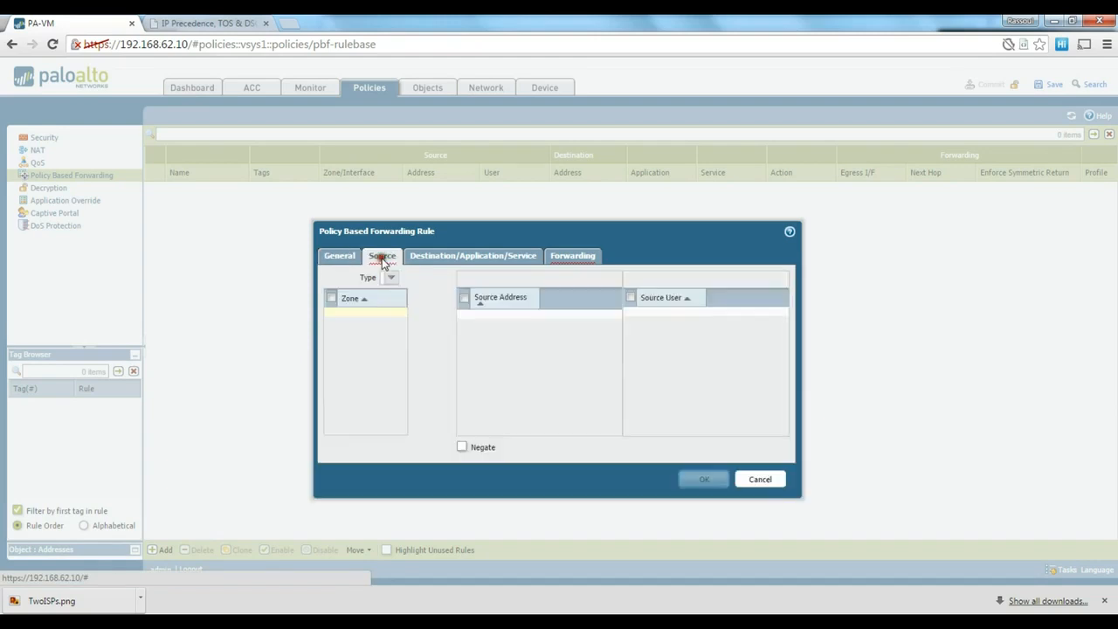
left_click(340, 426)
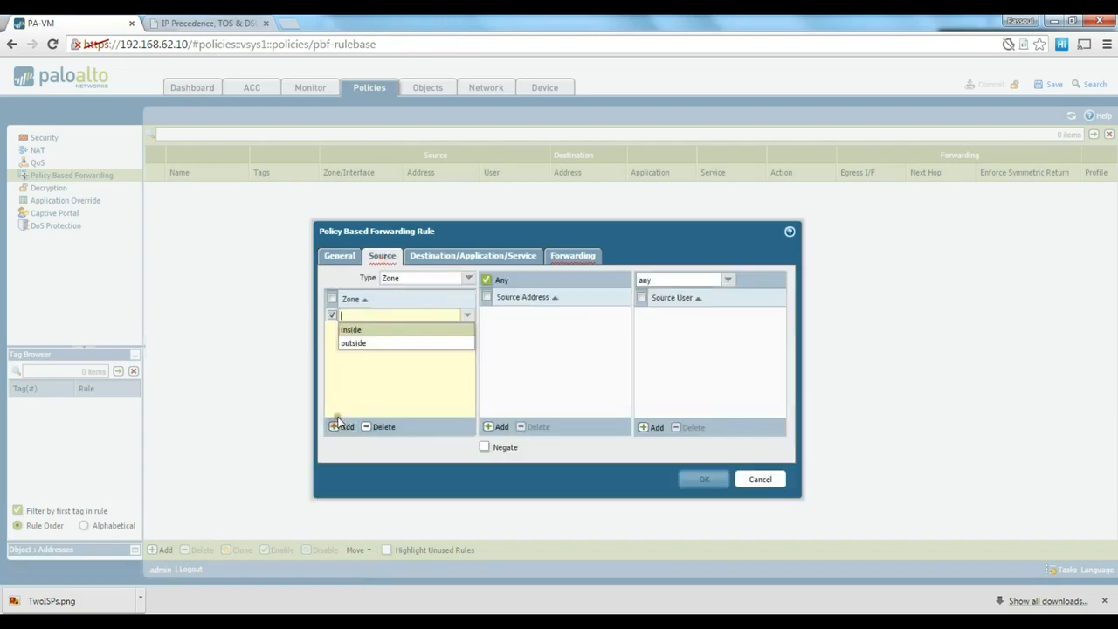
left_click(350, 336)
left_click(349, 371)
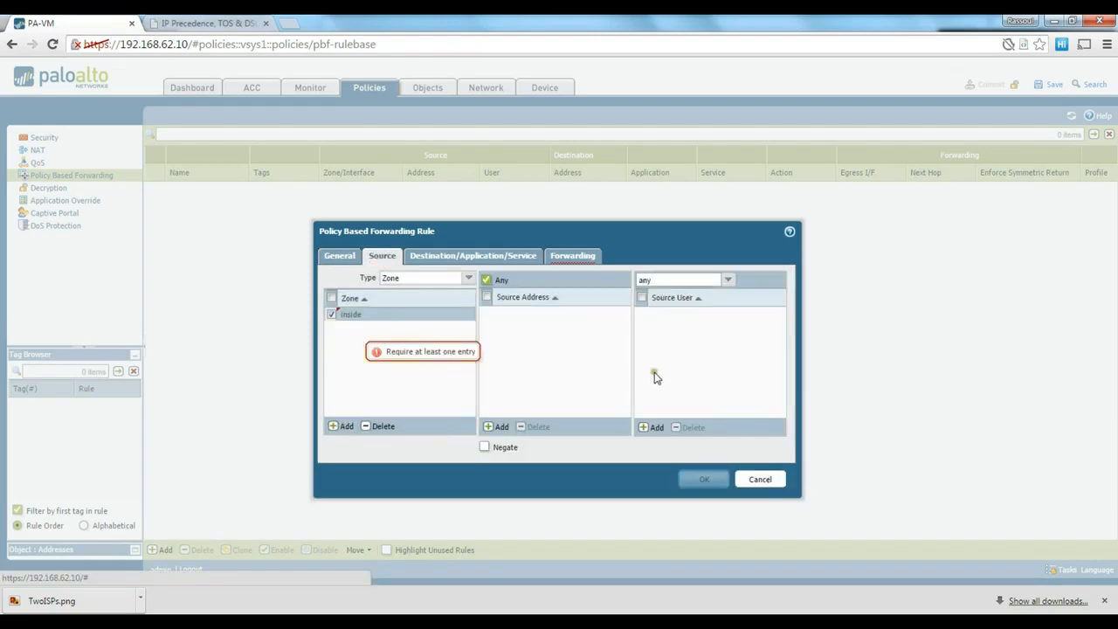
- Add a domain user account as the source user of the SamplePBF rule
left_click(651, 428)
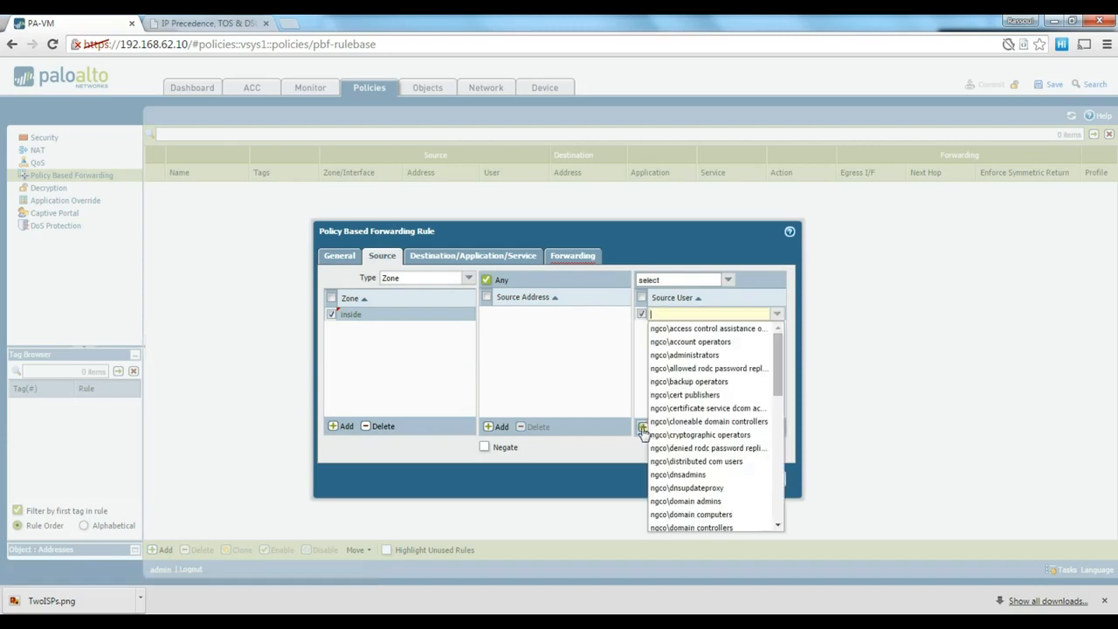
scroll(714, 454, "down", 7)
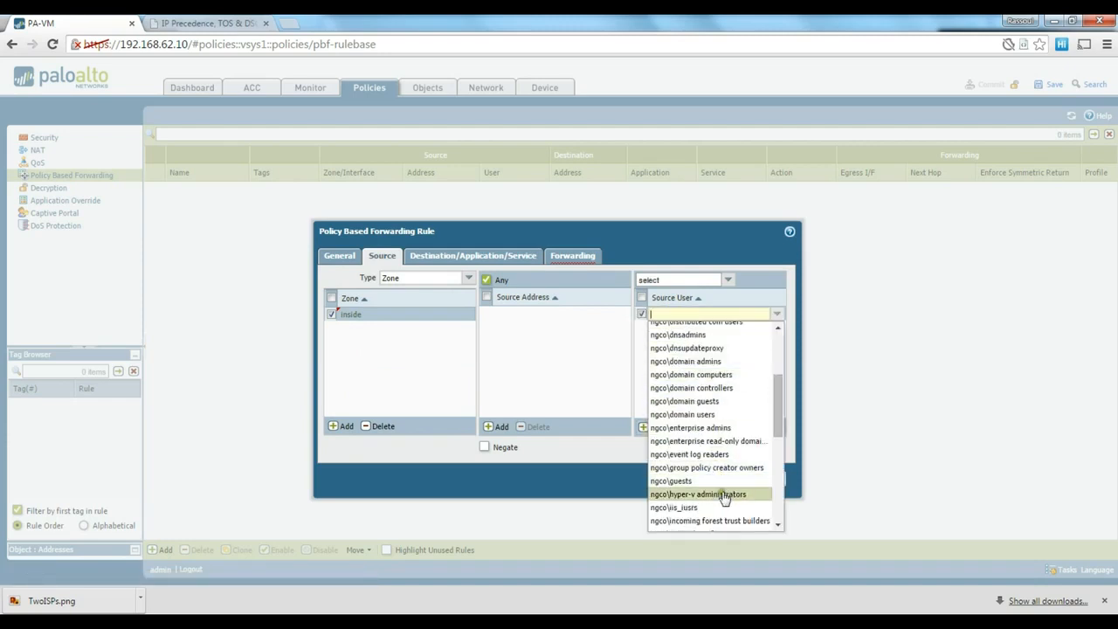
scroll(717, 478, "down", 5)
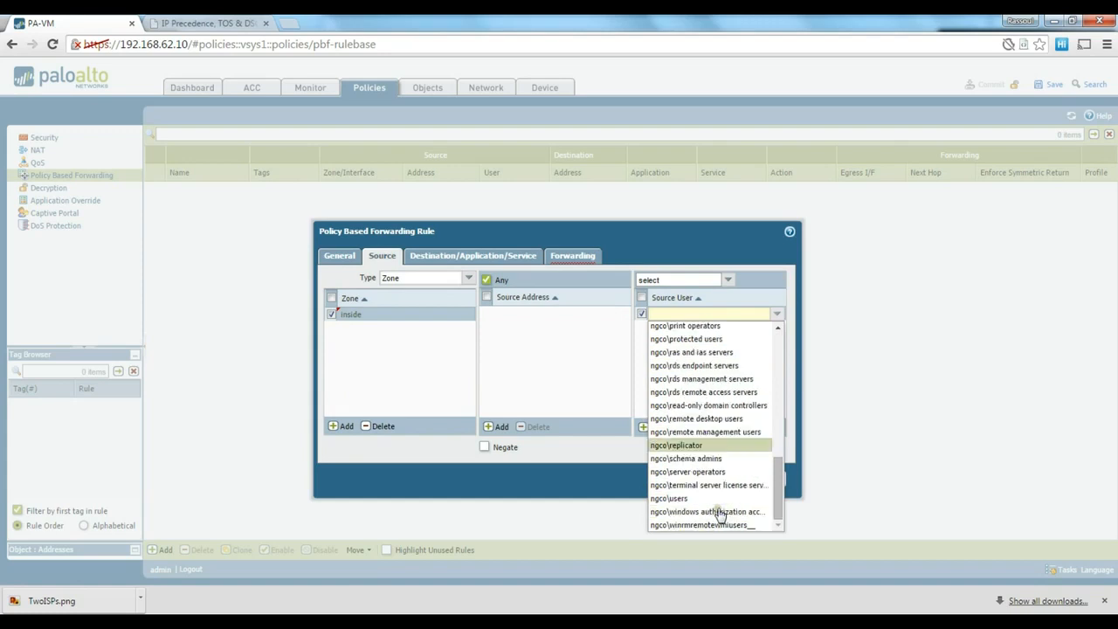
left_click(696, 335)
left_click(659, 362)
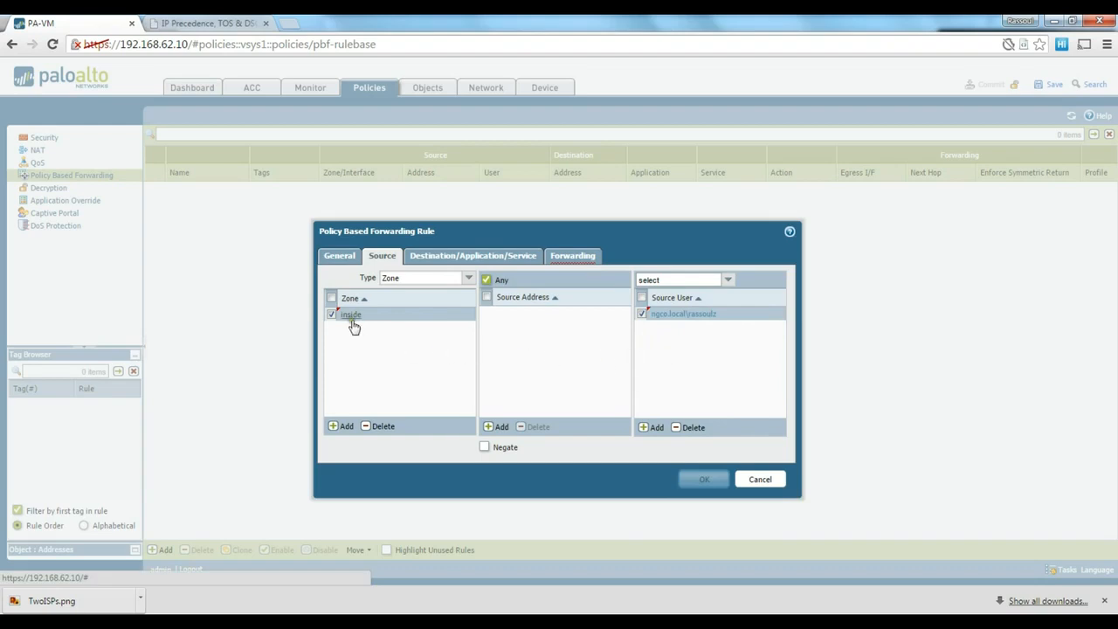
- Look up the application bittor for the rule's destination and application criteria
left_click(454, 258)
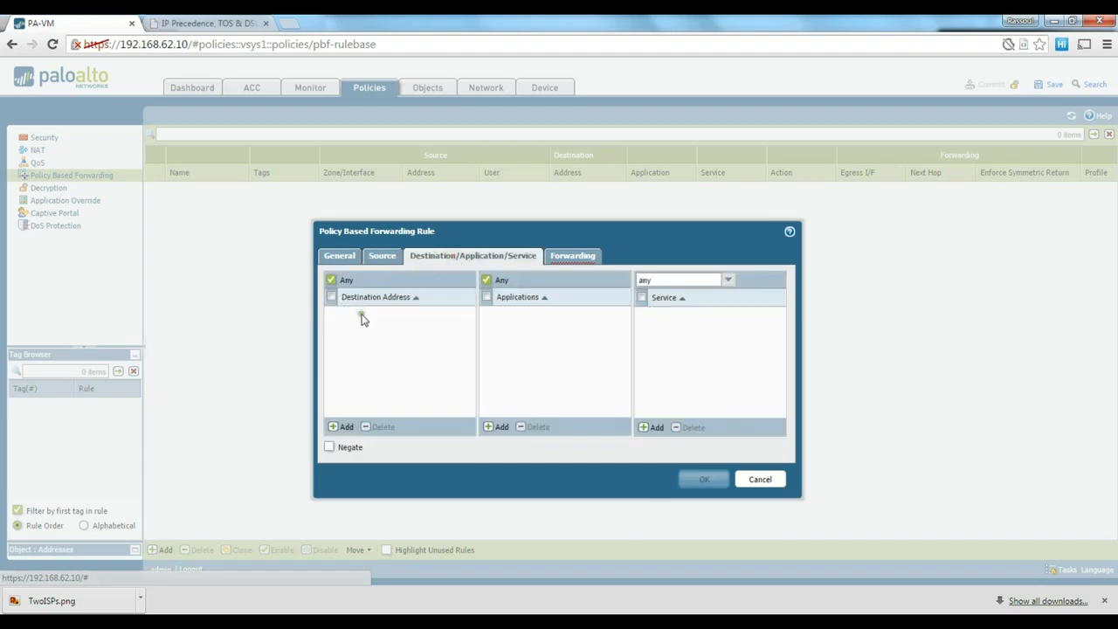
left_click(502, 426)
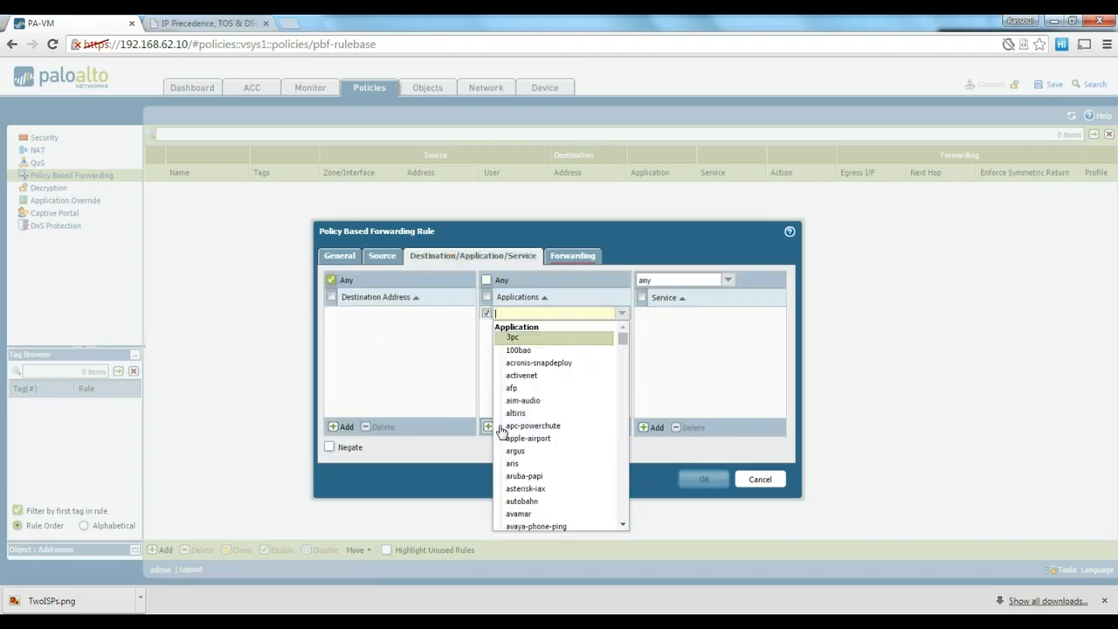
type("b")
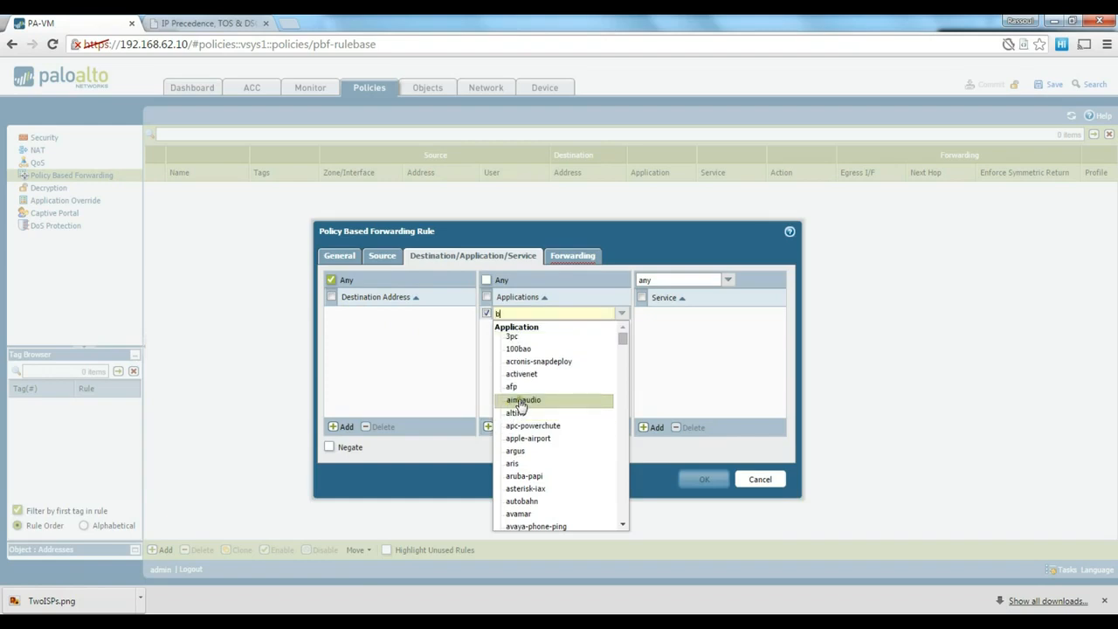
type("itt")
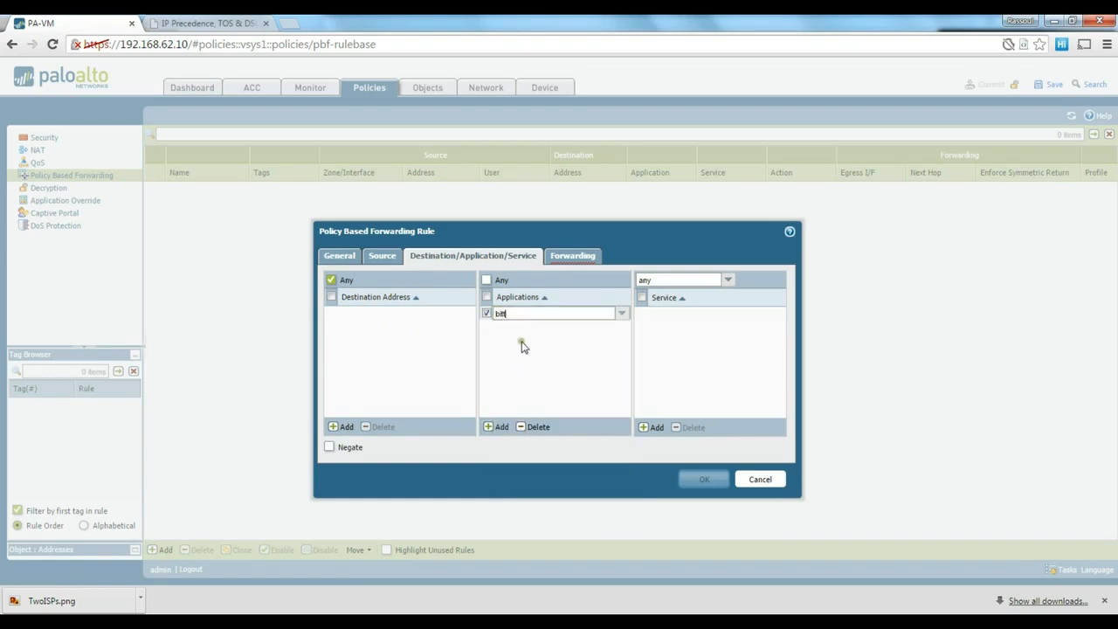
type("tor")
- Add symantec-syst-center as the rule's application
left_click(621, 312)
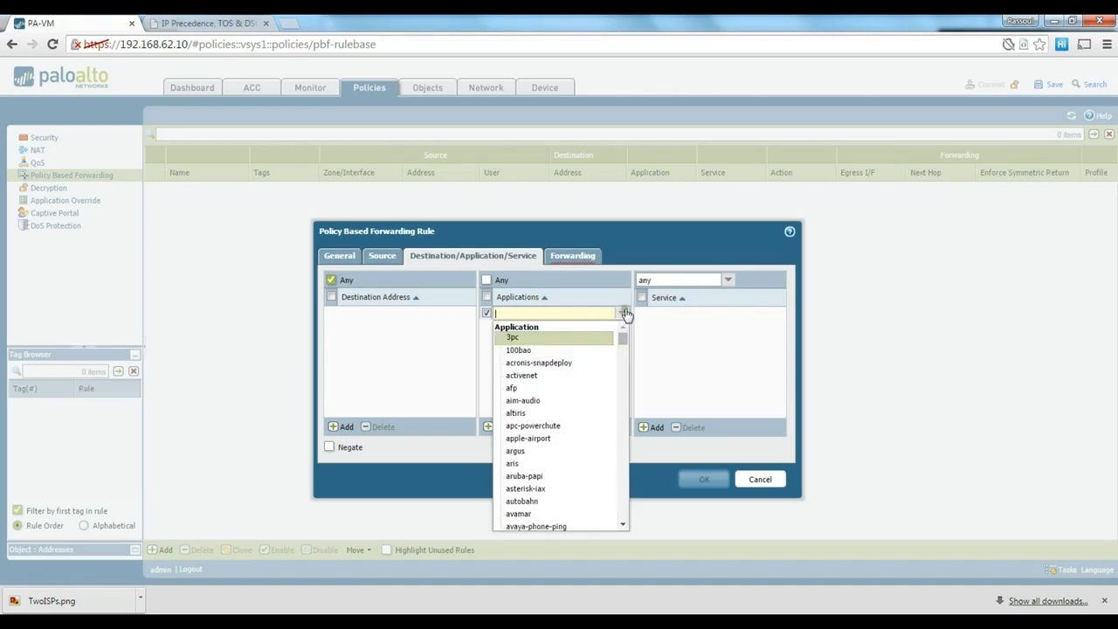
scroll(606, 391, "down", 10)
scroll(605, 388, "down", 7)
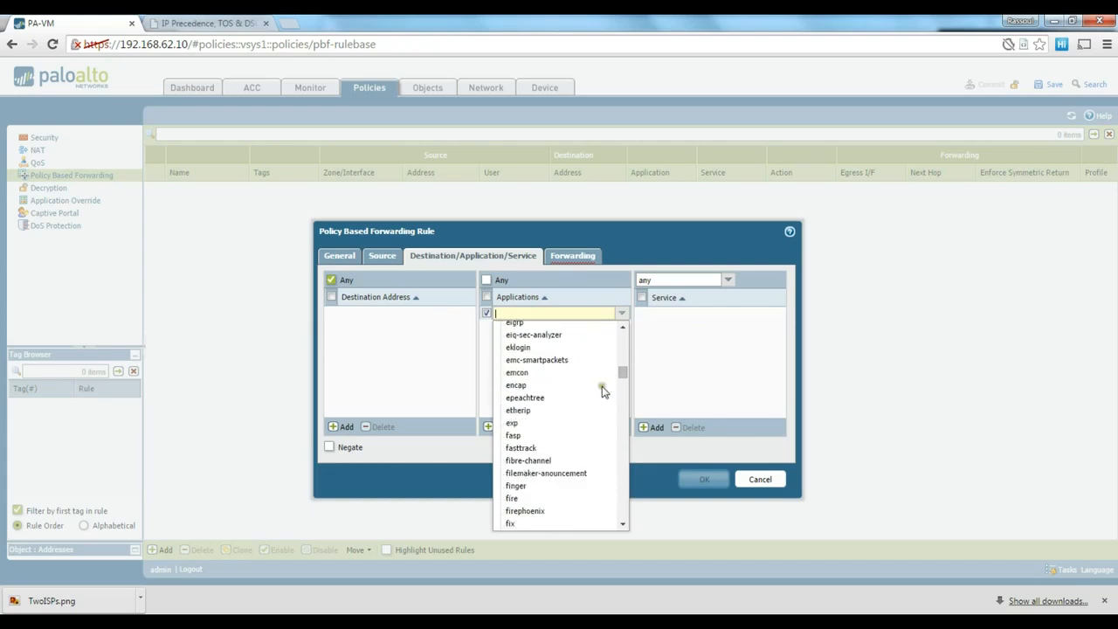
left_click_drag(622, 380, 619, 520)
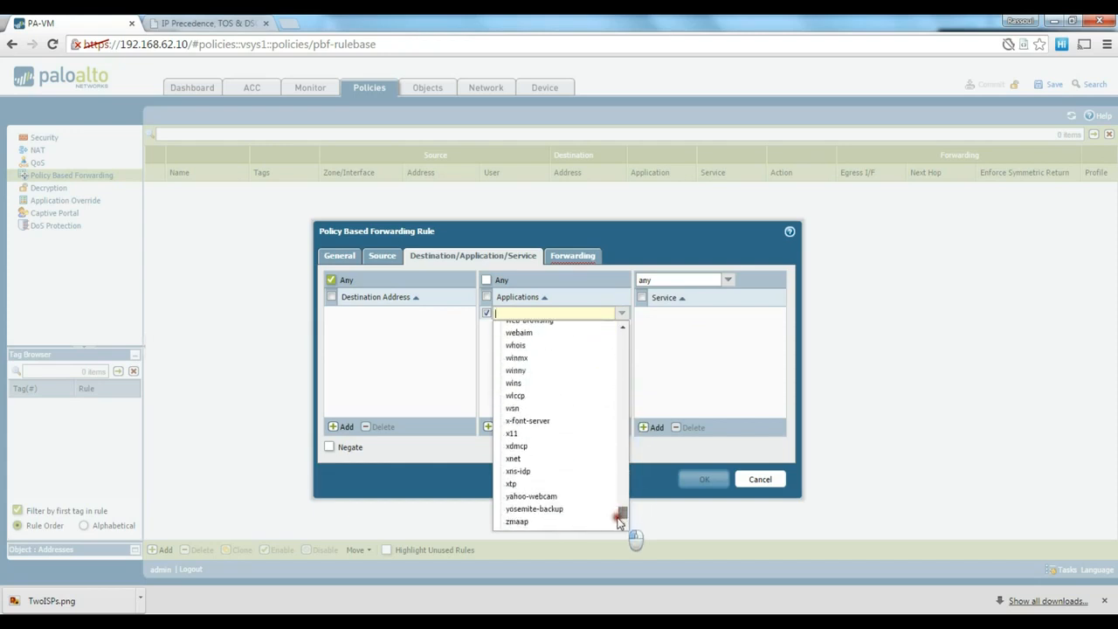
scroll(541, 387, "up", 2)
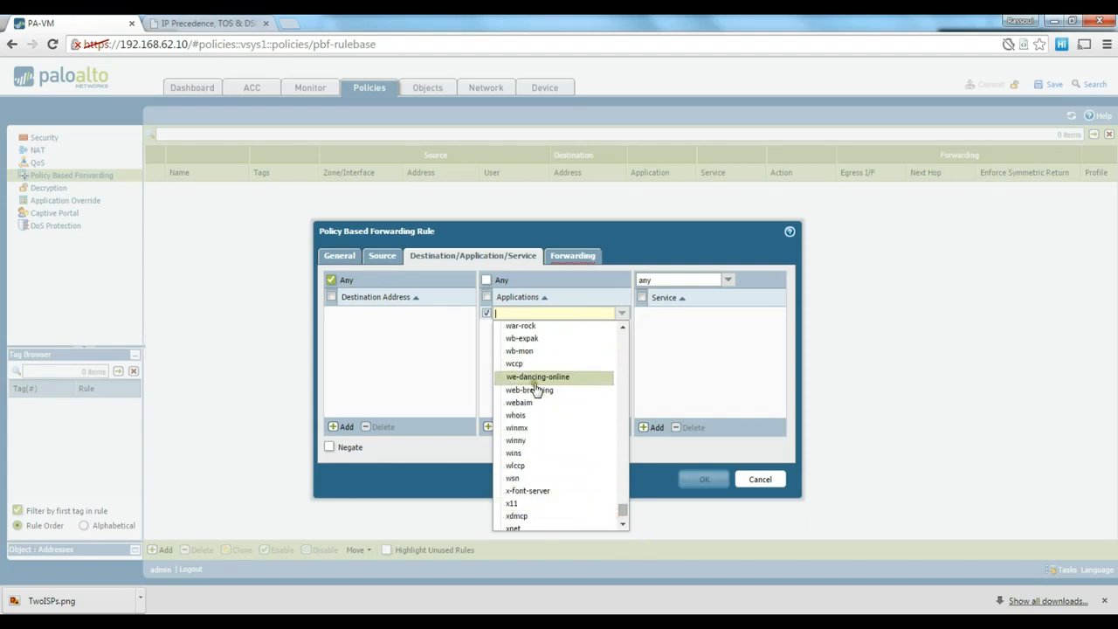
scroll(553, 385, "up", 10)
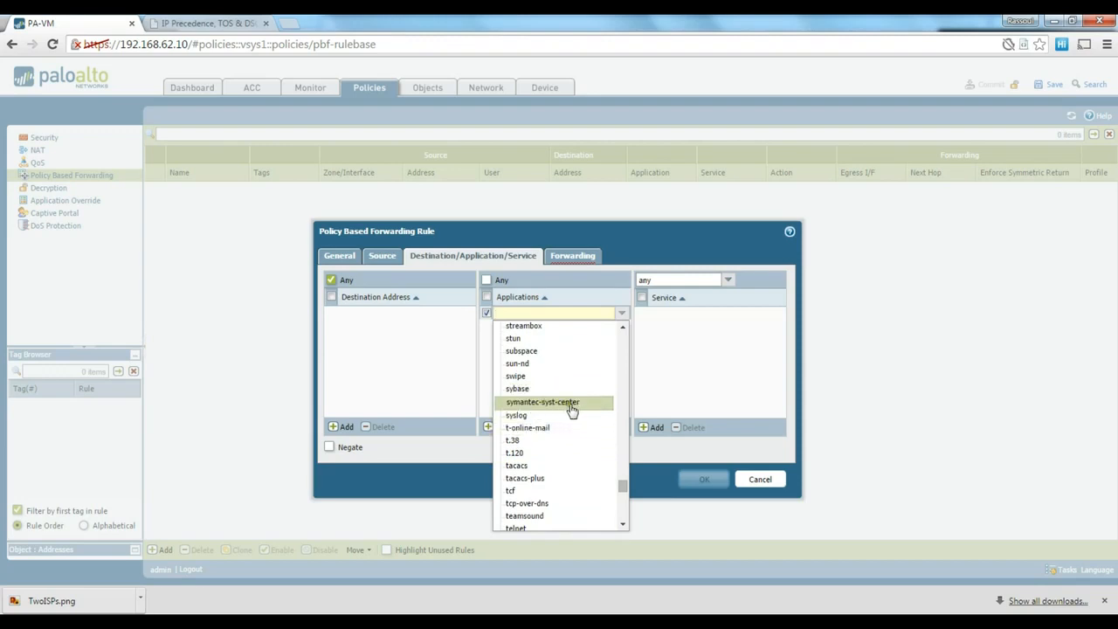
left_click(569, 404)
left_click(550, 378)
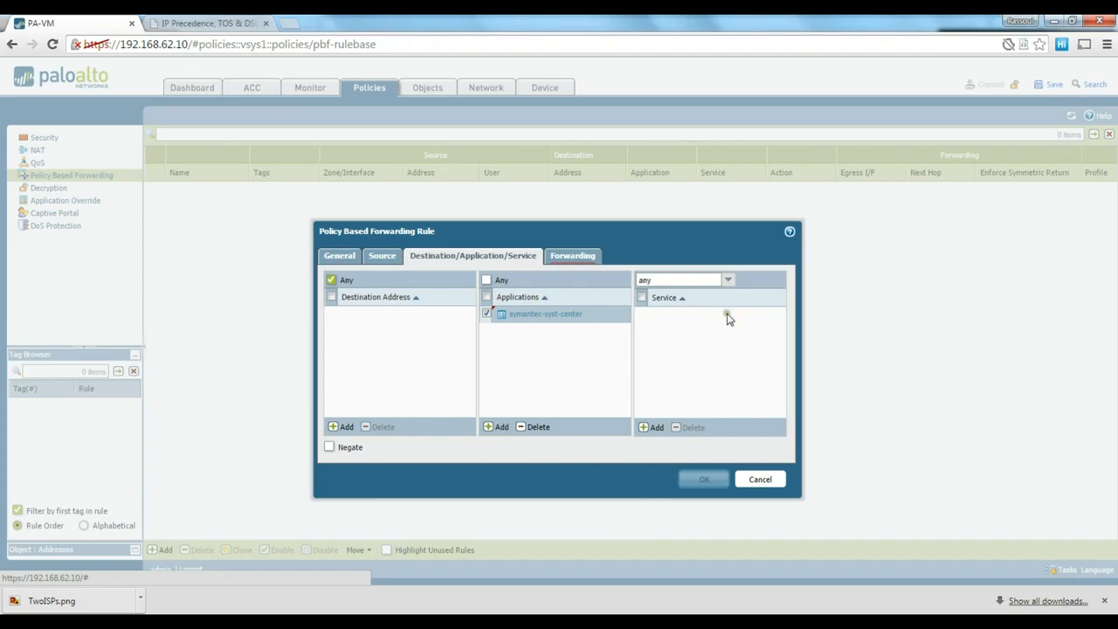
- Examine the protocol and port options for a new service, cancel it, and review the rule's source and application criteria
left_click(655, 428)
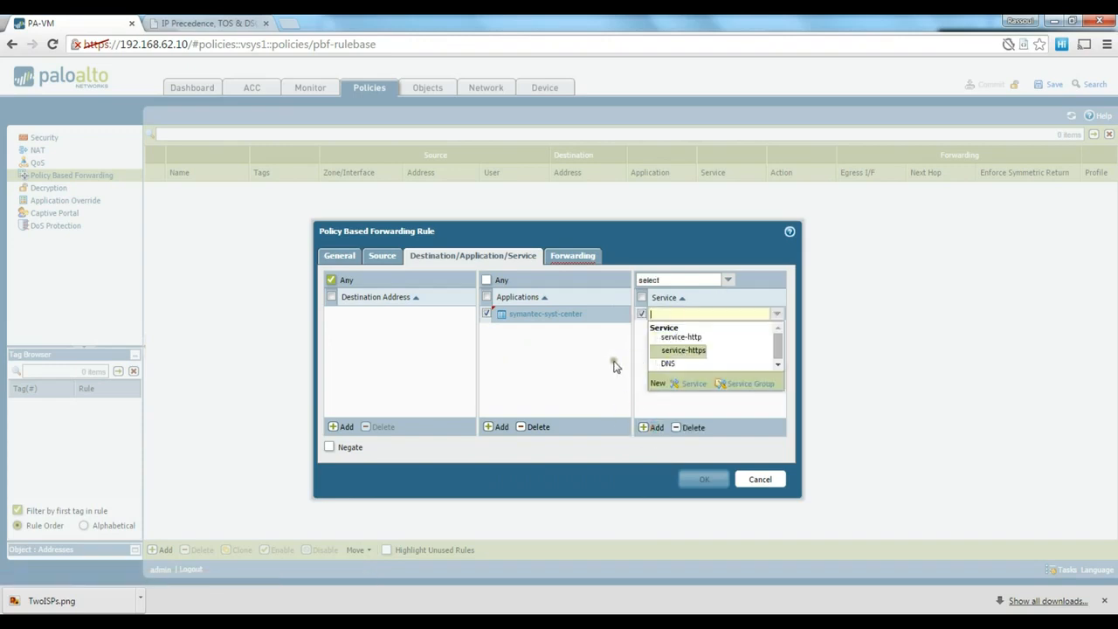
left_click(693, 384)
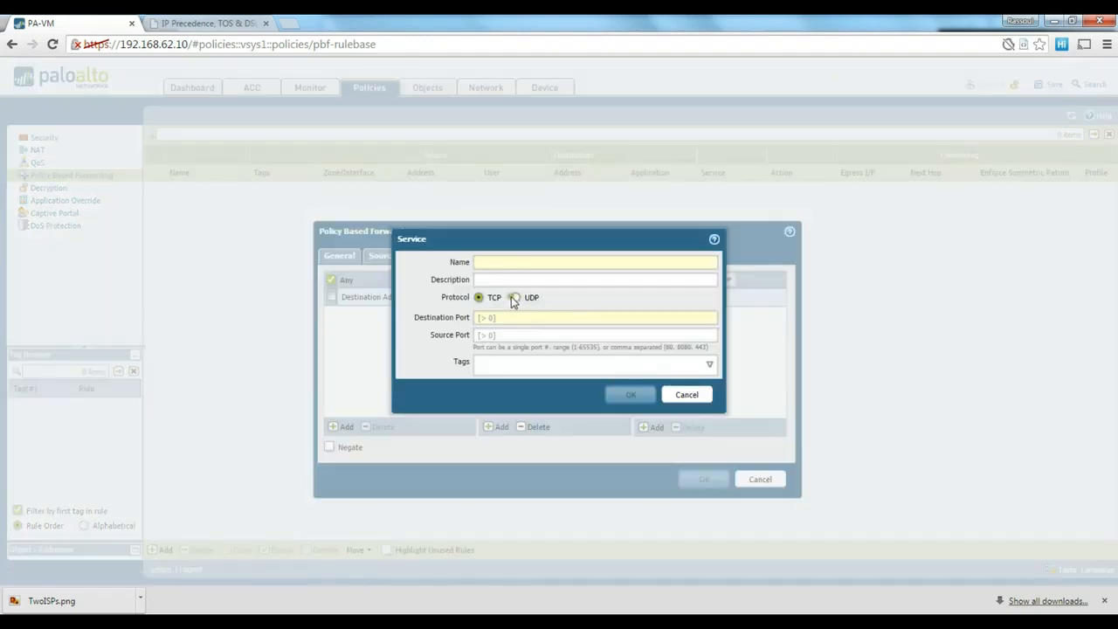
left_click(705, 399)
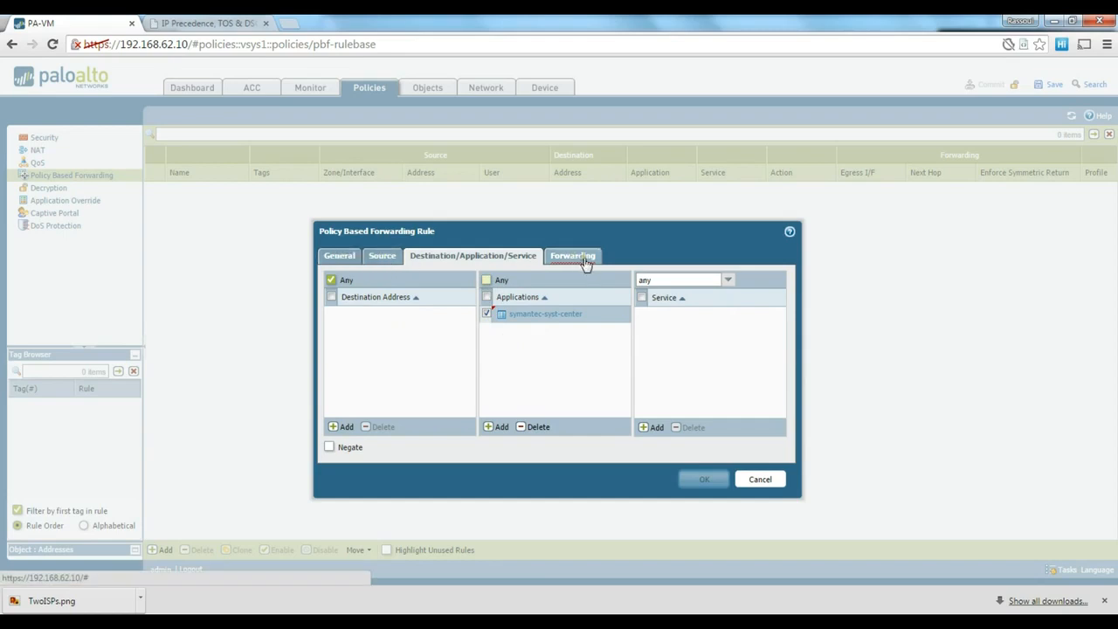
left_click(386, 258)
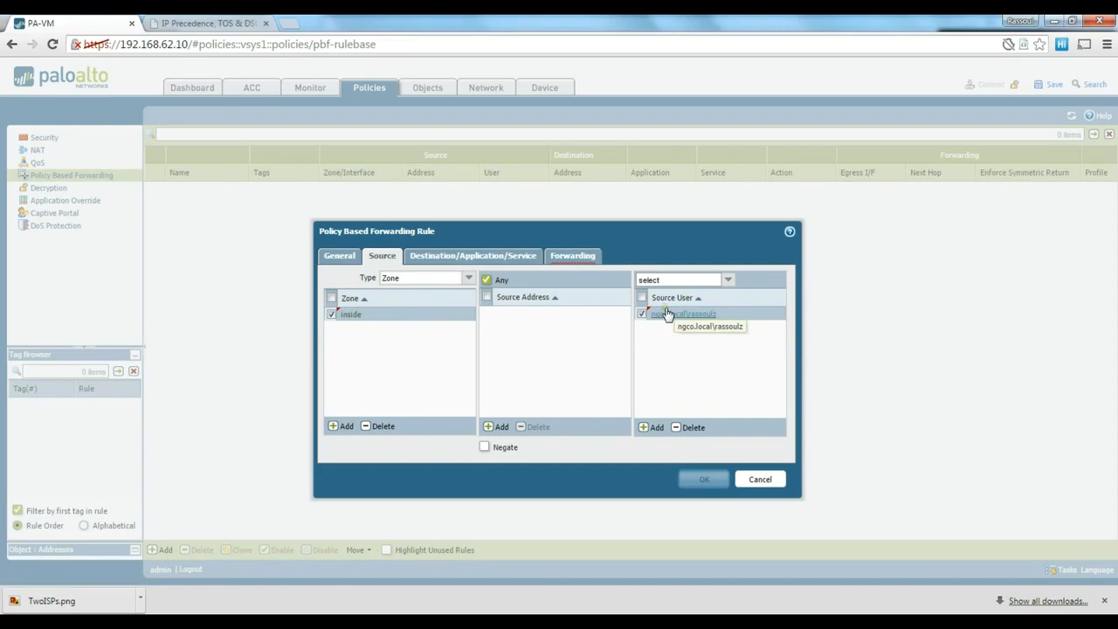
left_click(485, 261)
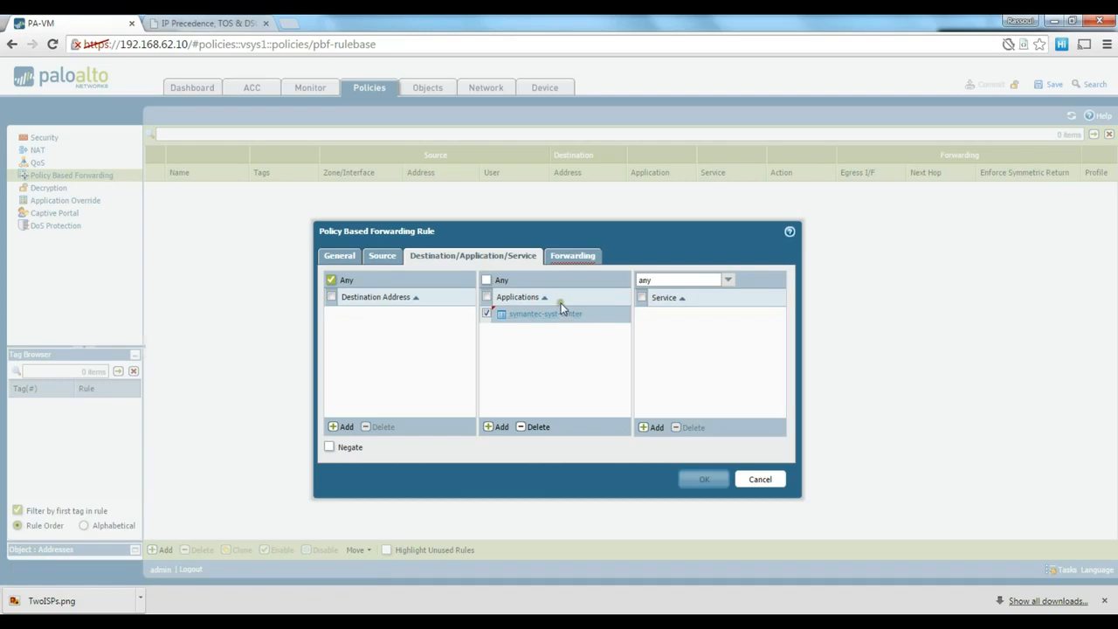
- Set the rule's egress interface to tunnel, keeping the Forward action
left_click(572, 256)
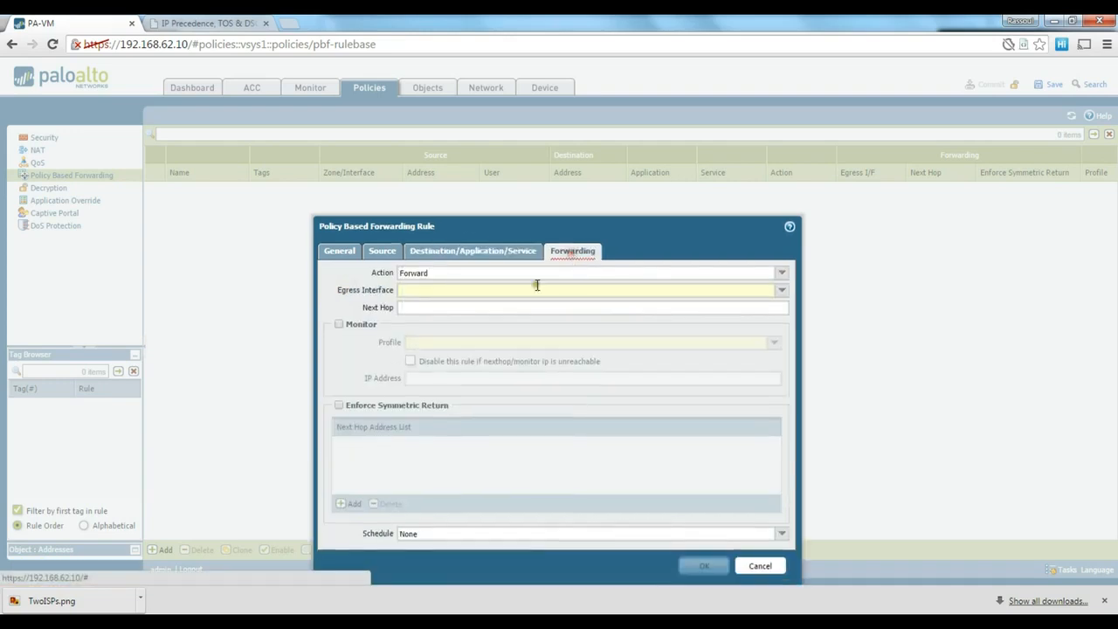
left_click(781, 290)
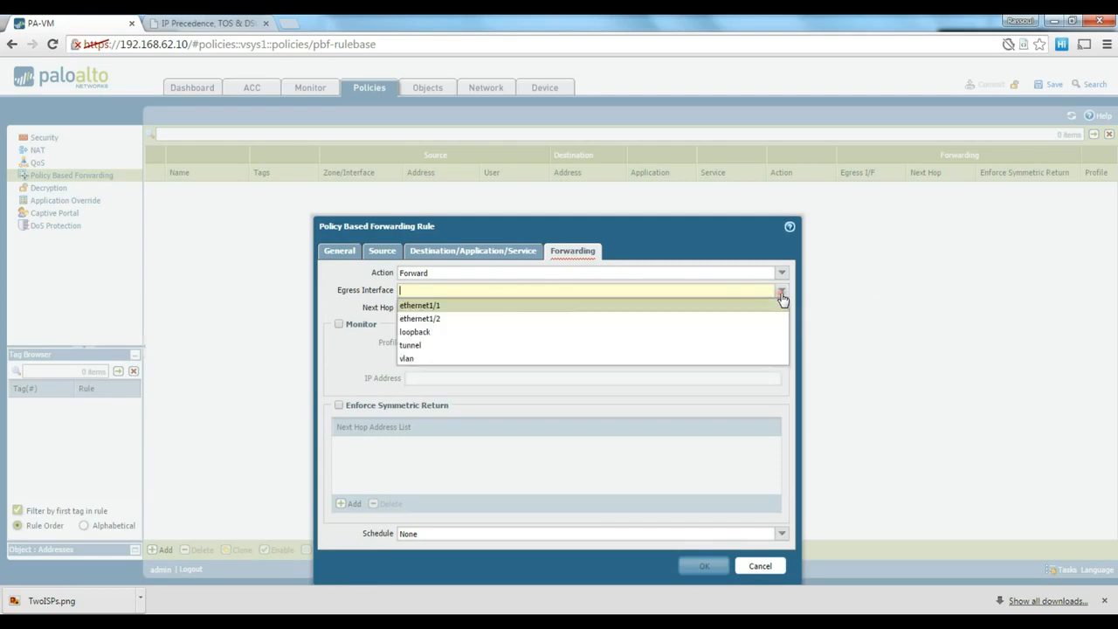
left_click(428, 344)
left_click(552, 308)
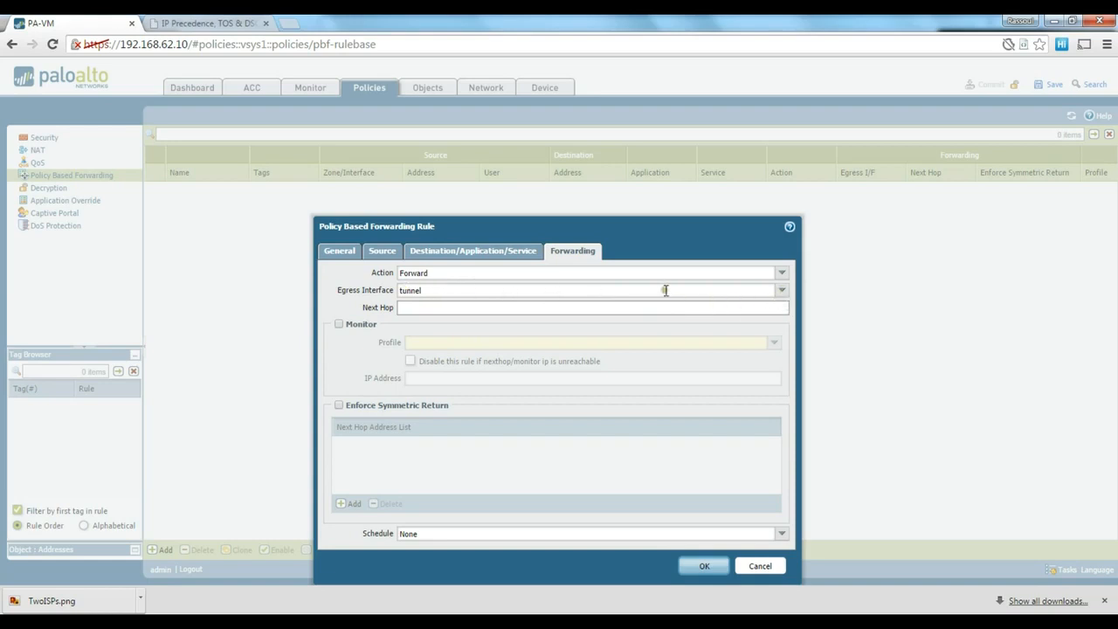
left_click(782, 294)
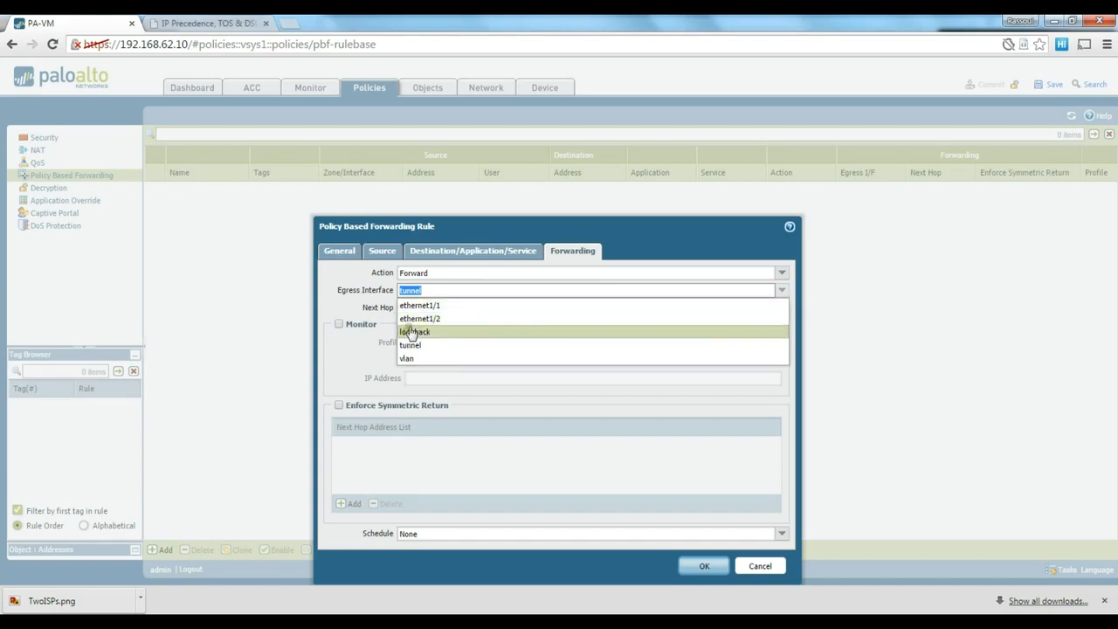
left_click(369, 310)
left_click(431, 309)
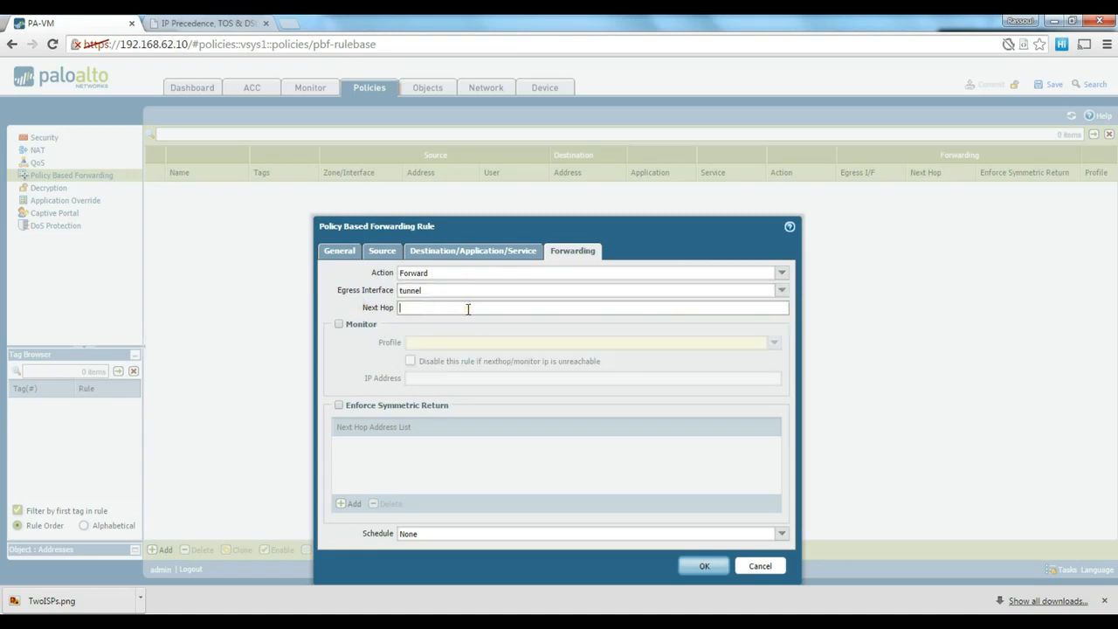
- Set the rule's egress interface to ethernet1/2
left_click(781, 290)
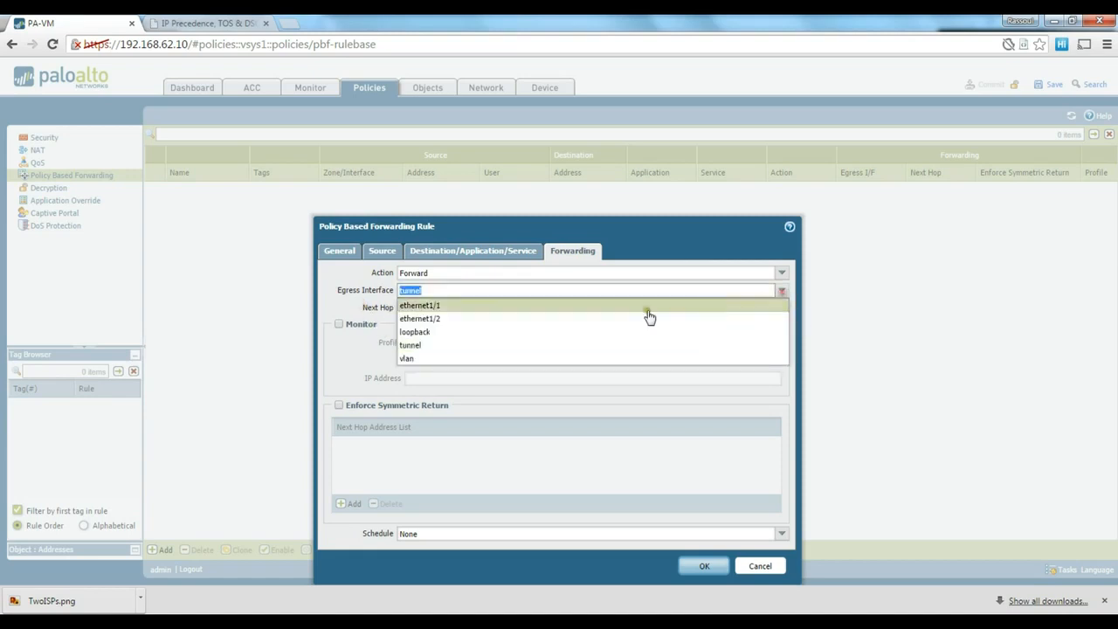
left_click(540, 320)
left_click(466, 310)
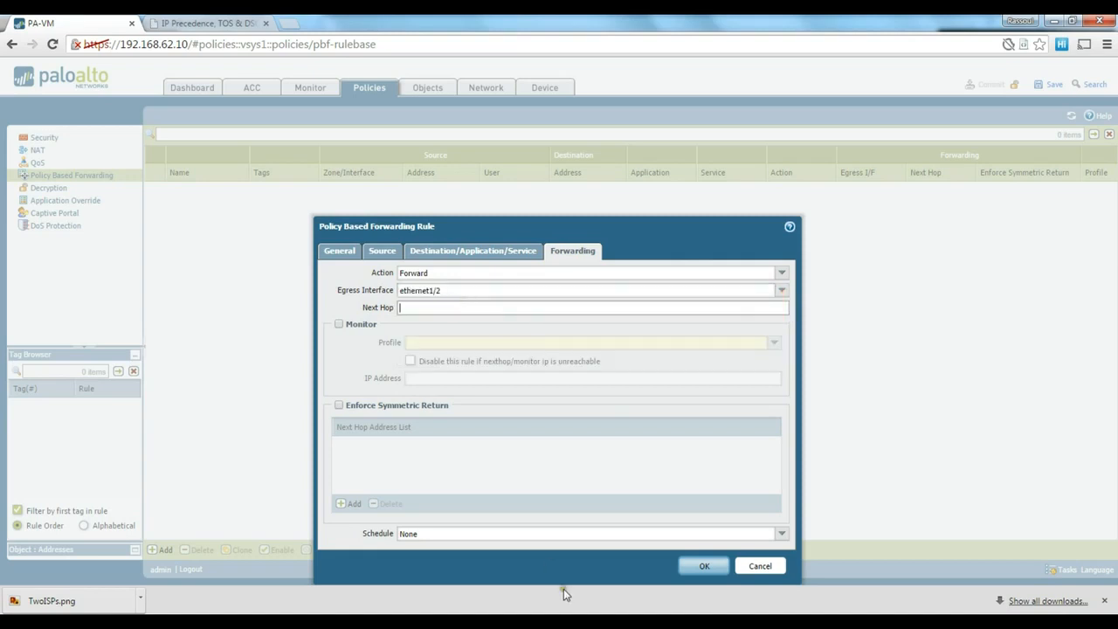
- Examine the addresses beyond the firewall in the network.jpg diagram in Windows Photo Viewer, and return to the firewall's forwarding settings
mouse_move(581, 611)
left_click(515, 559)
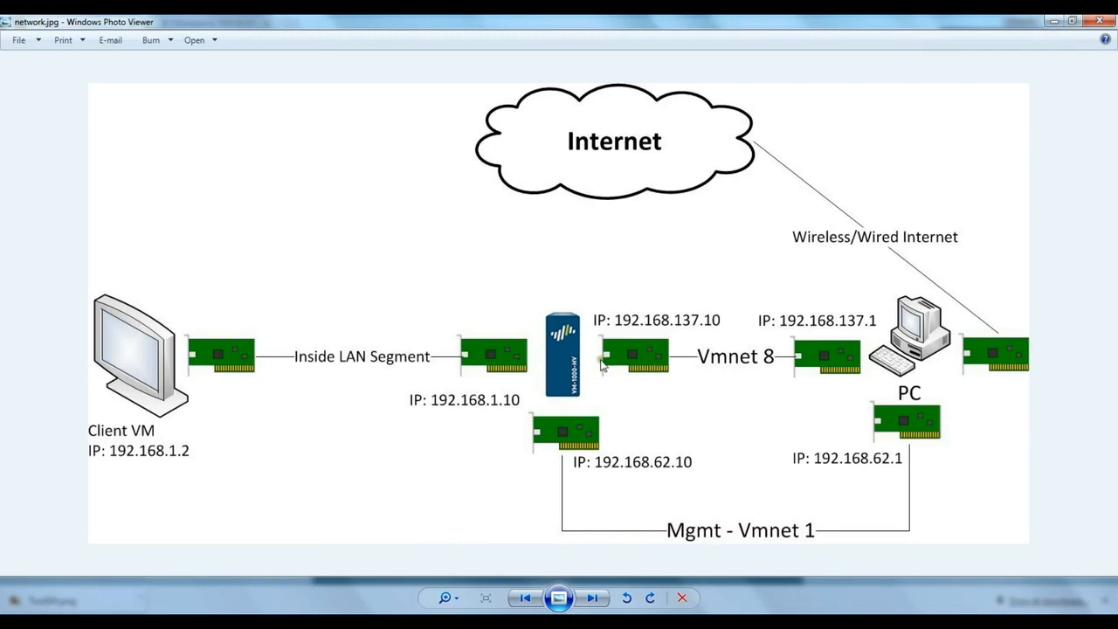
left_click(1055, 21)
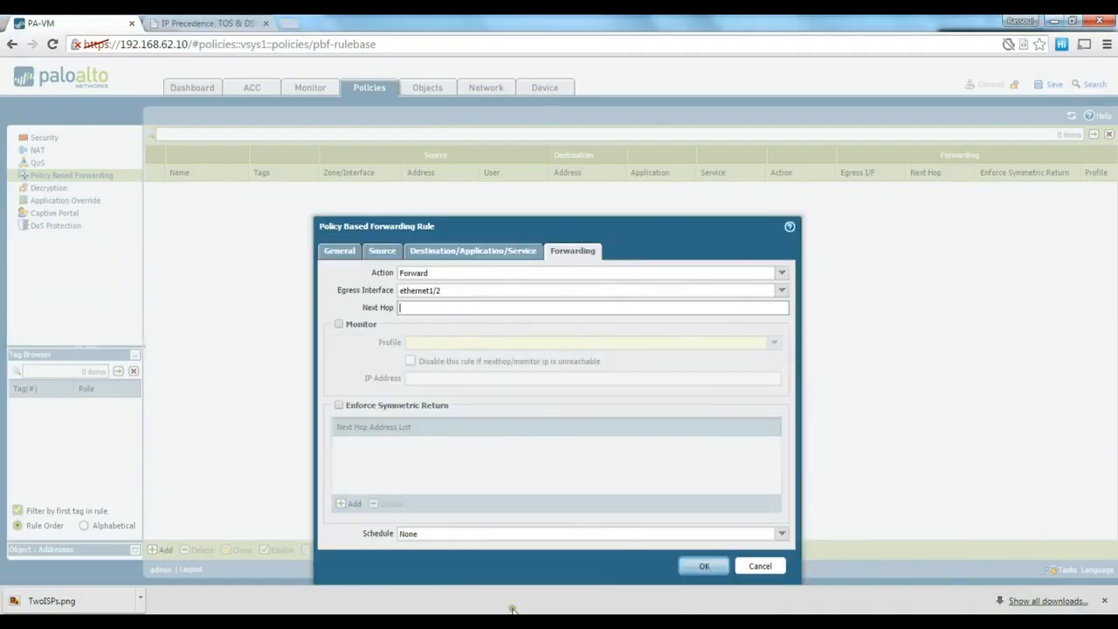
mouse_move(582, 622)
left_click(467, 582)
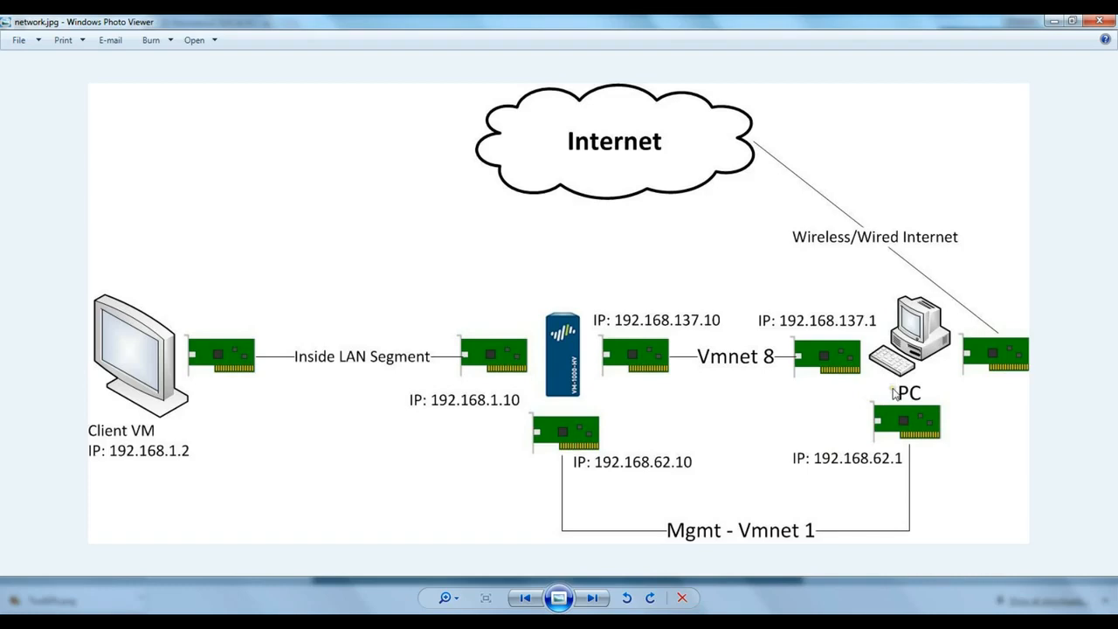
left_click(1053, 20)
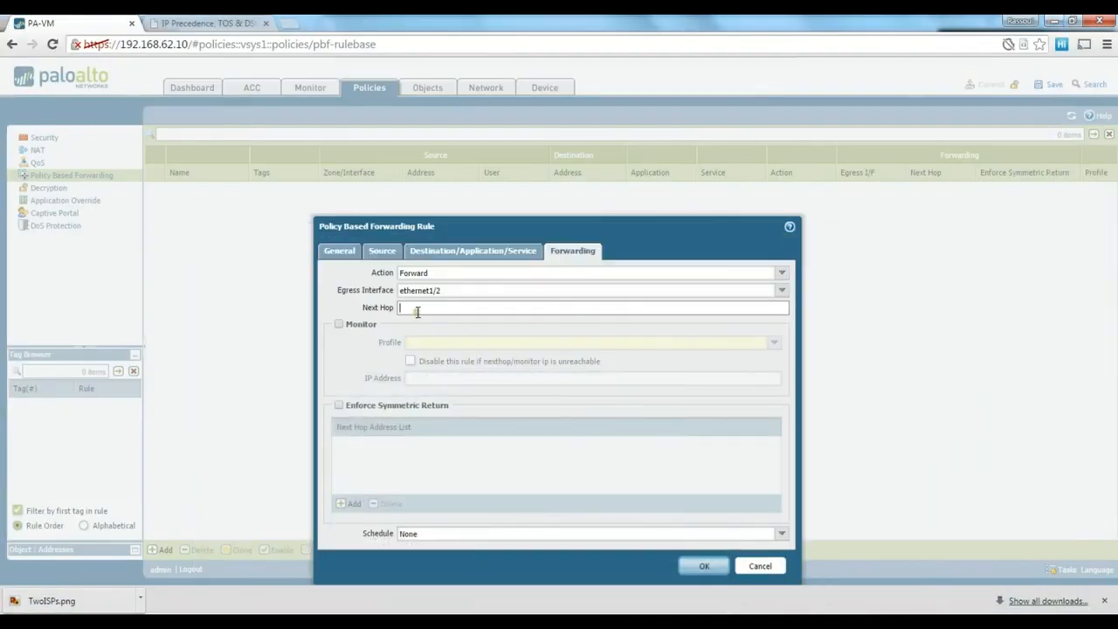
- Set the next hop of the forwarding rule to 192.168.137.2
left_click(417, 307)
type("192.168.1")
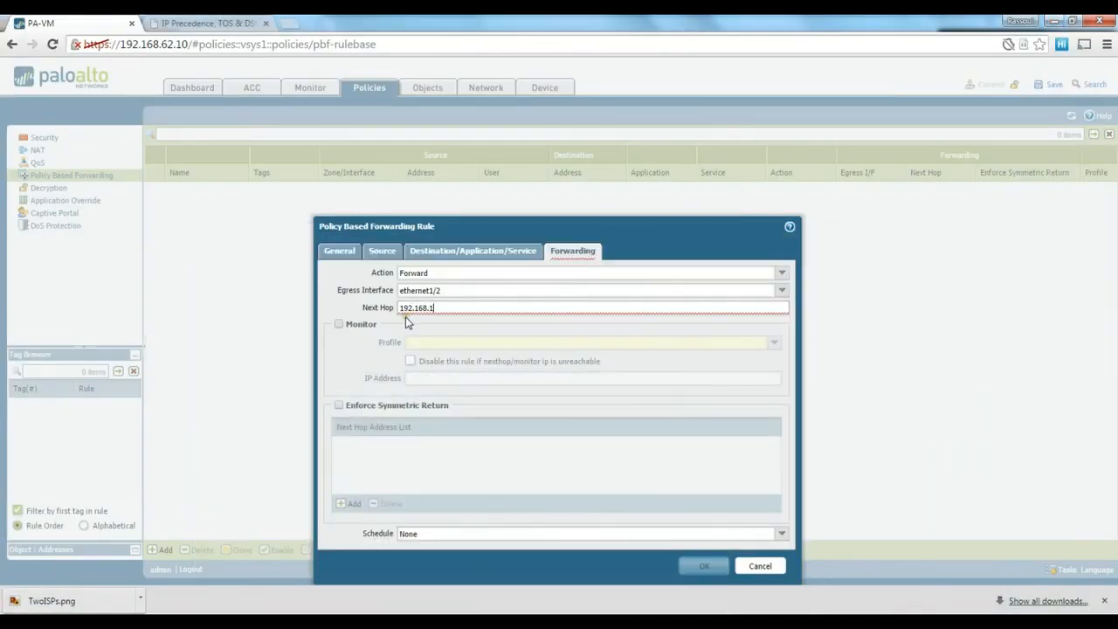
type("37.2")
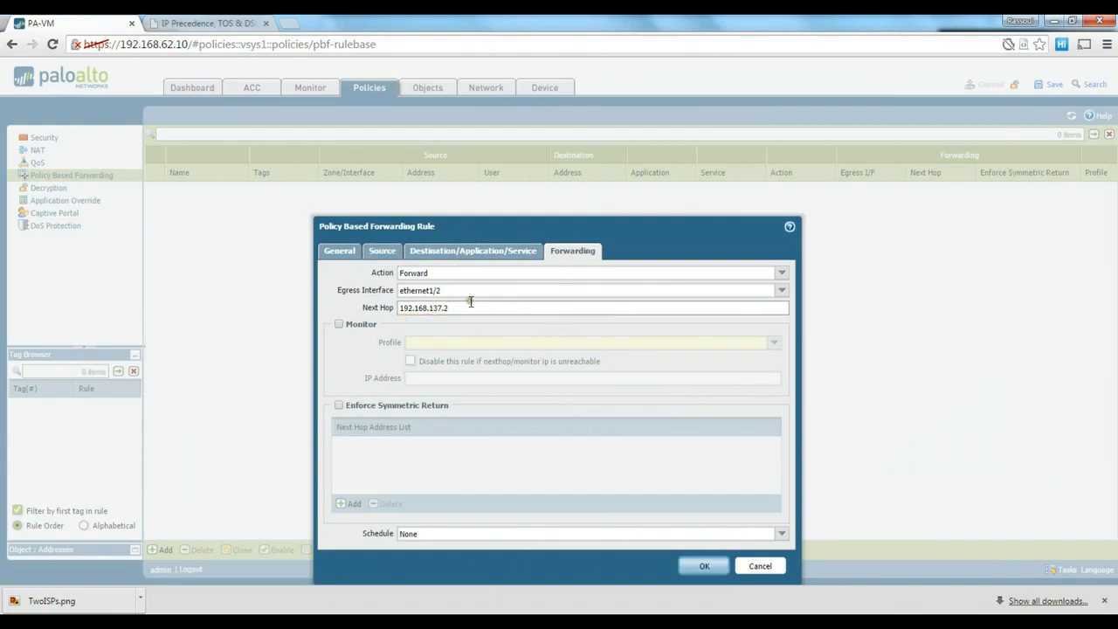
- Review the source criteria of the SamplePBF rule and discard the rule without saving it
left_click(385, 252)
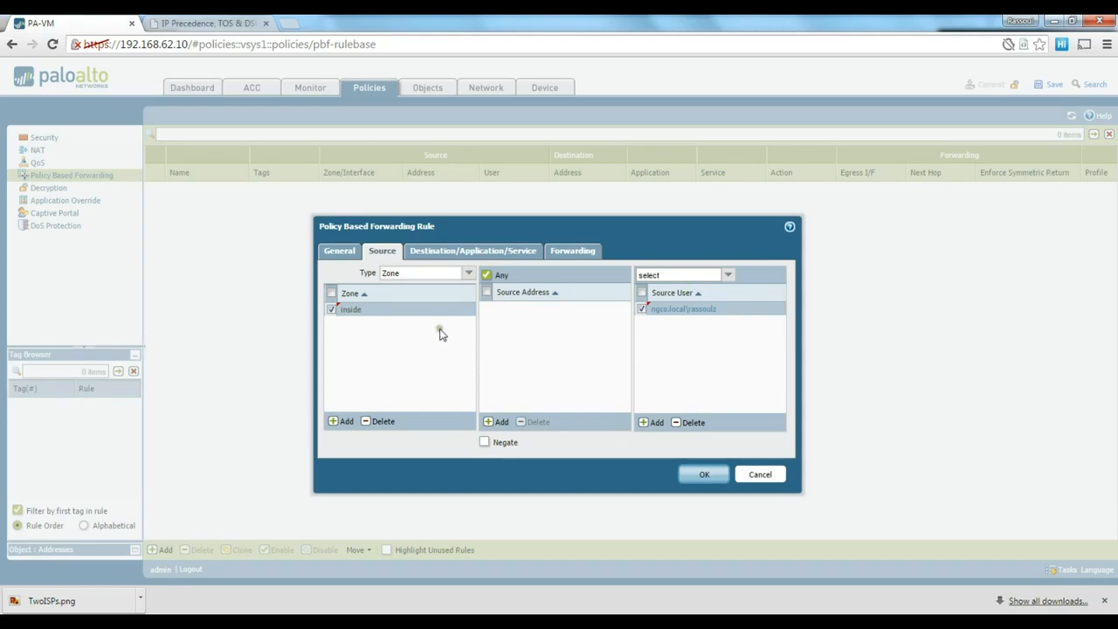
left_click(759, 474)
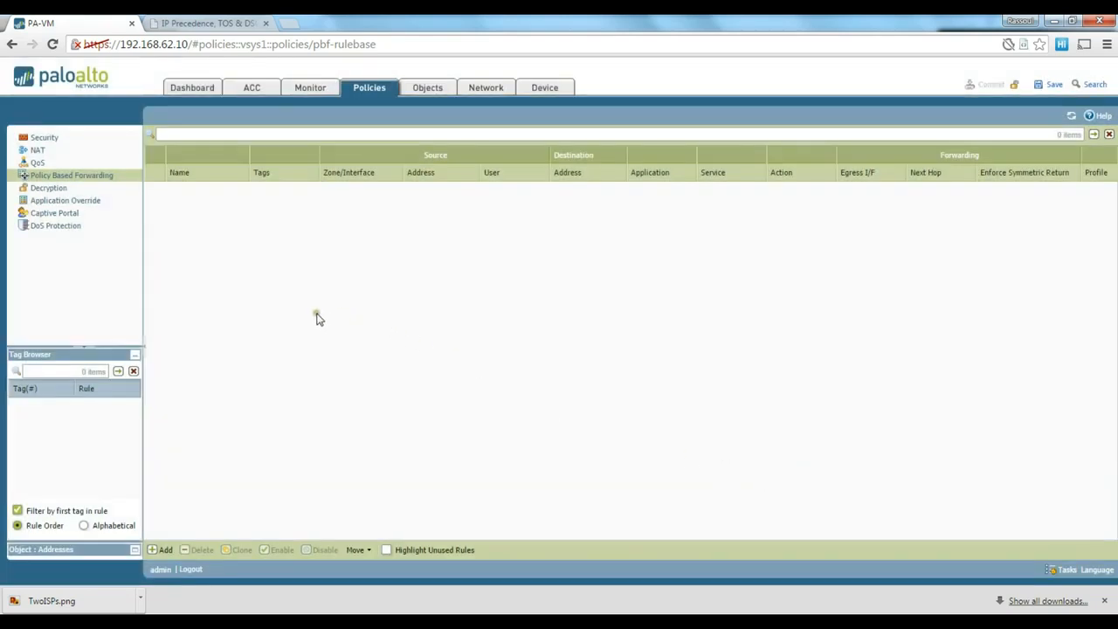